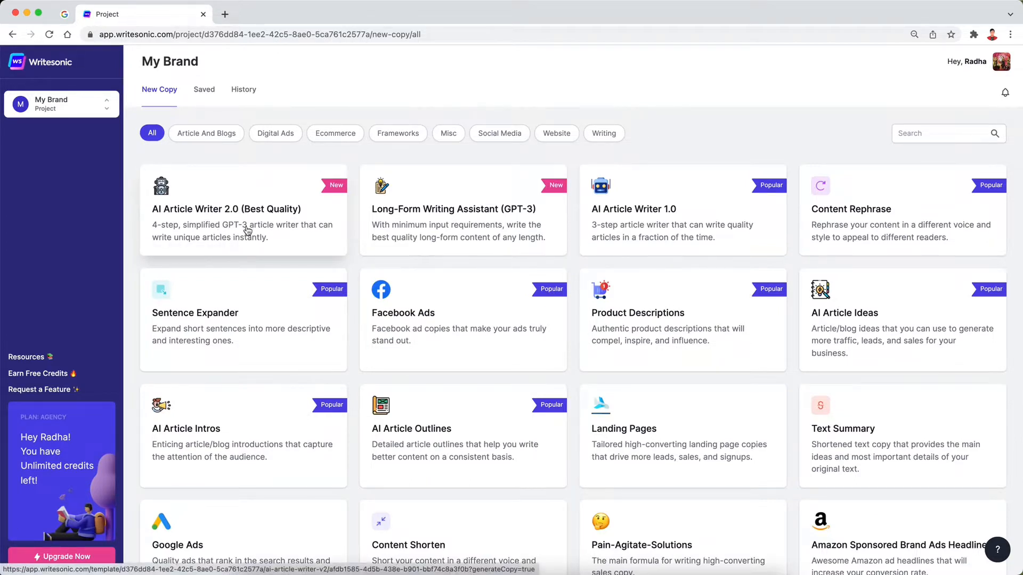
- Open AI Article Writer 2.0 (Best Quality) and review its four stages, from coming up with ideas to generating the draft article
left_click(247, 230)
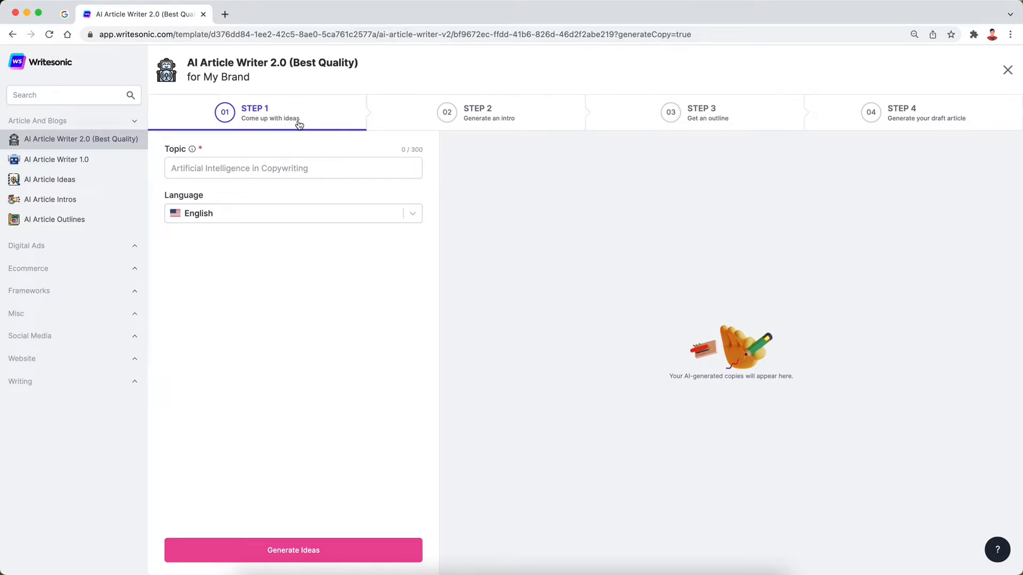
left_click(495, 127)
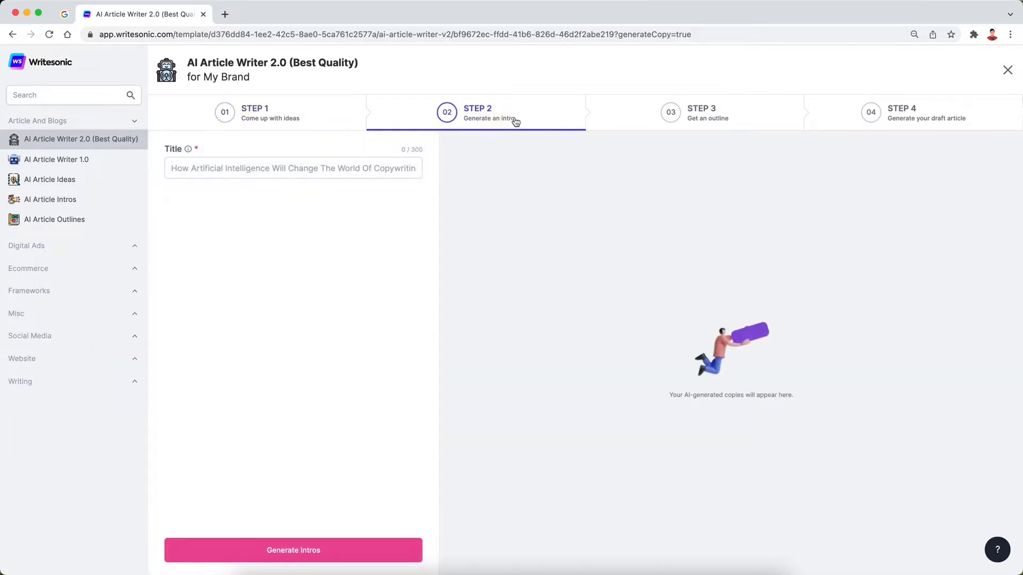
left_click(734, 131)
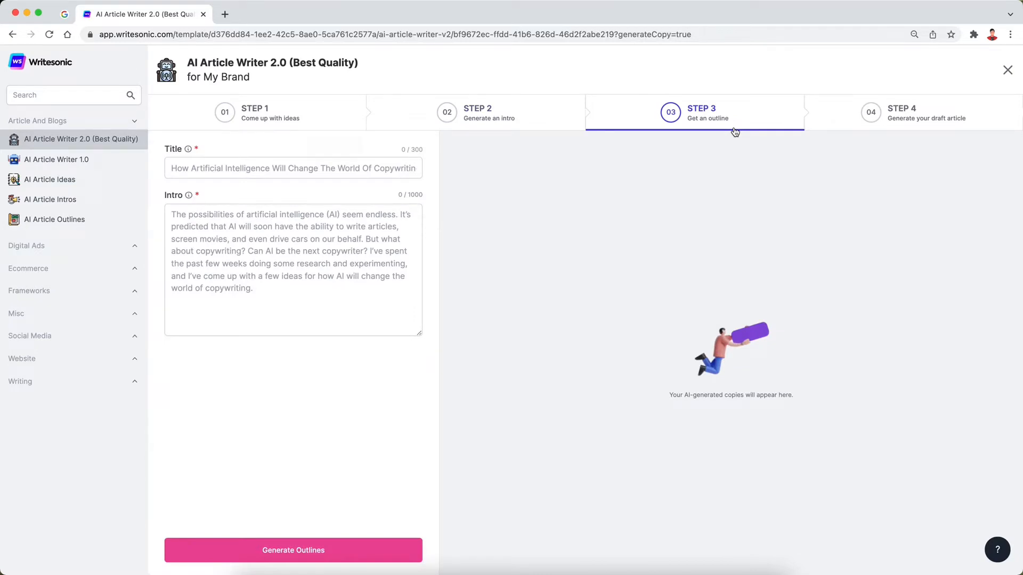
left_click(904, 109)
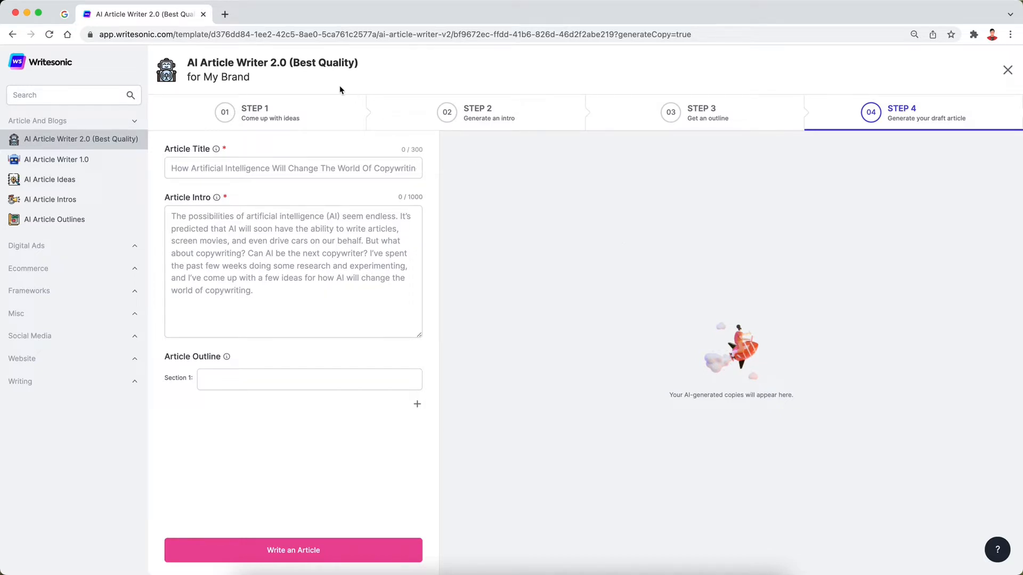
left_click(307, 117)
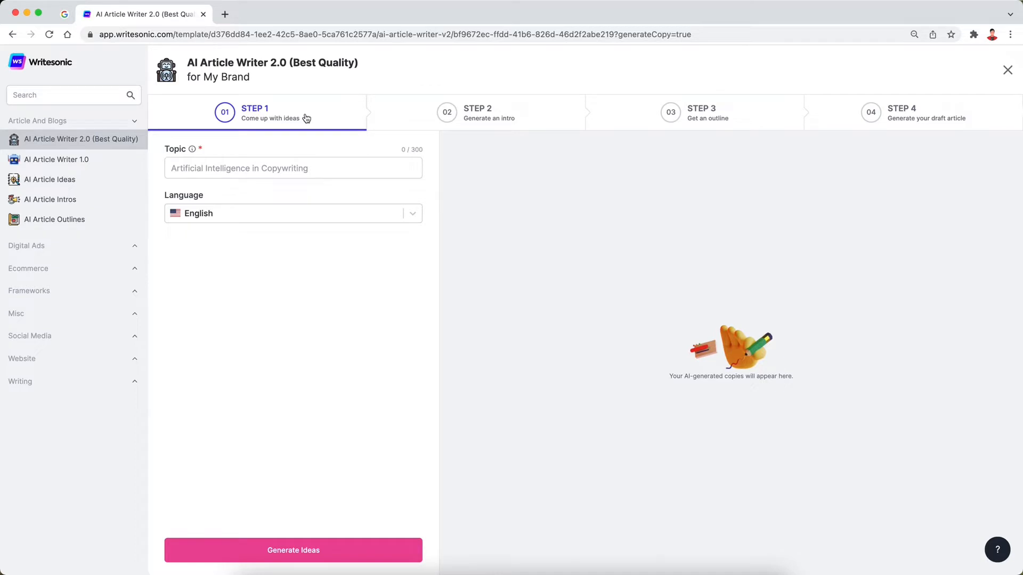
- Examine the topic field, then the title, intro and outline fields of the draft article stage
left_click(233, 169)
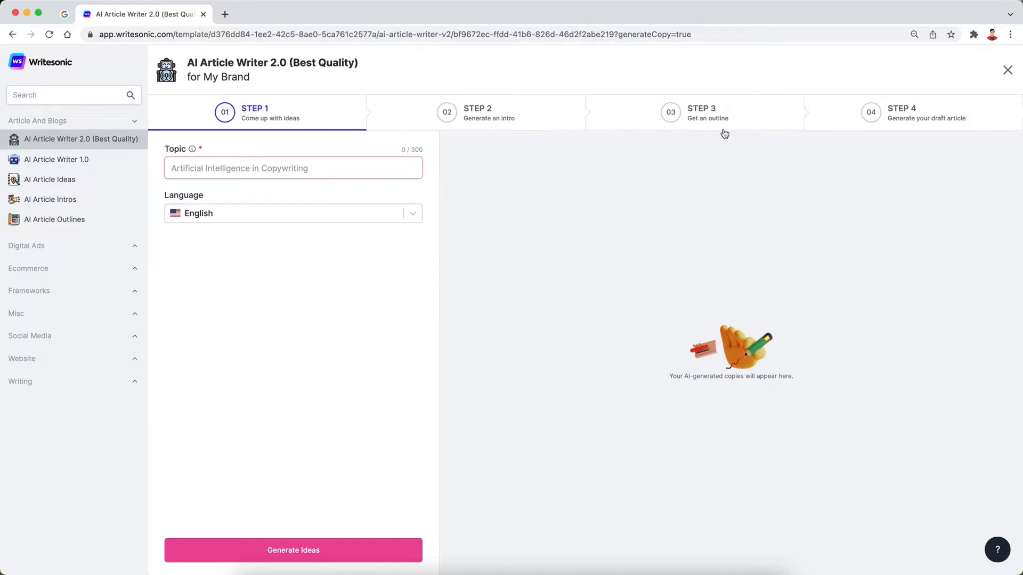
left_click(840, 132)
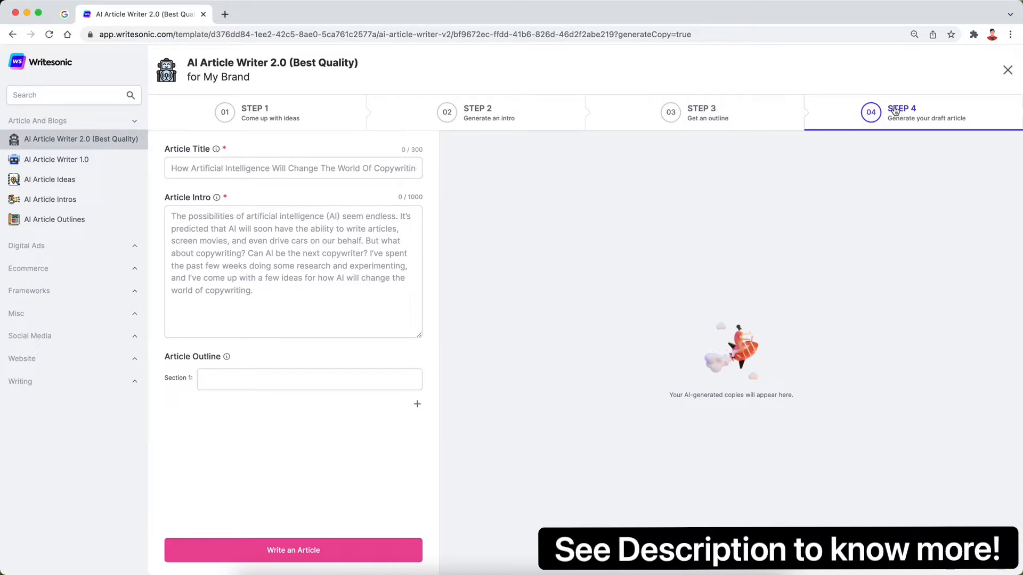
left_click(302, 168)
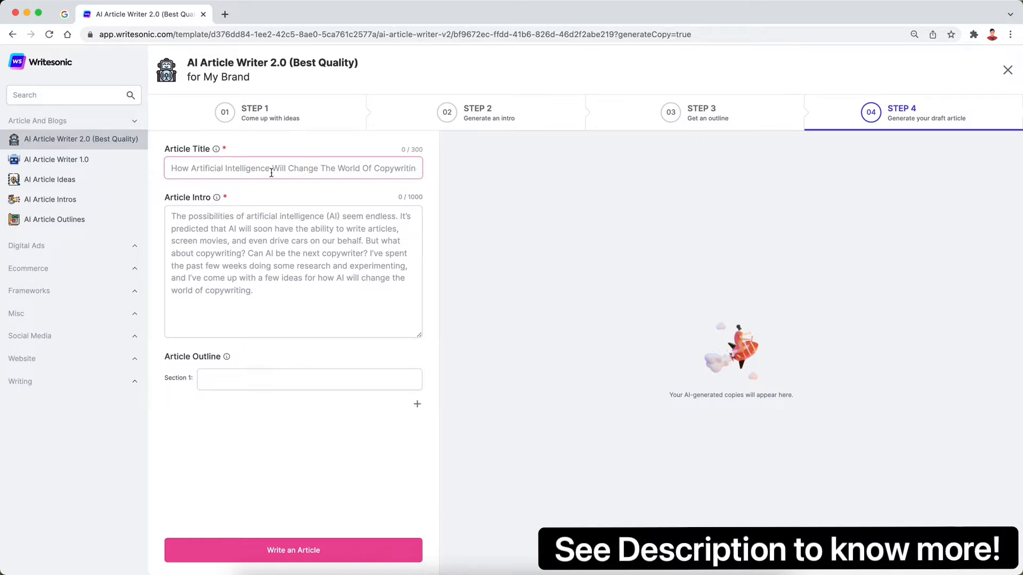
left_click(267, 258)
left_click(263, 381)
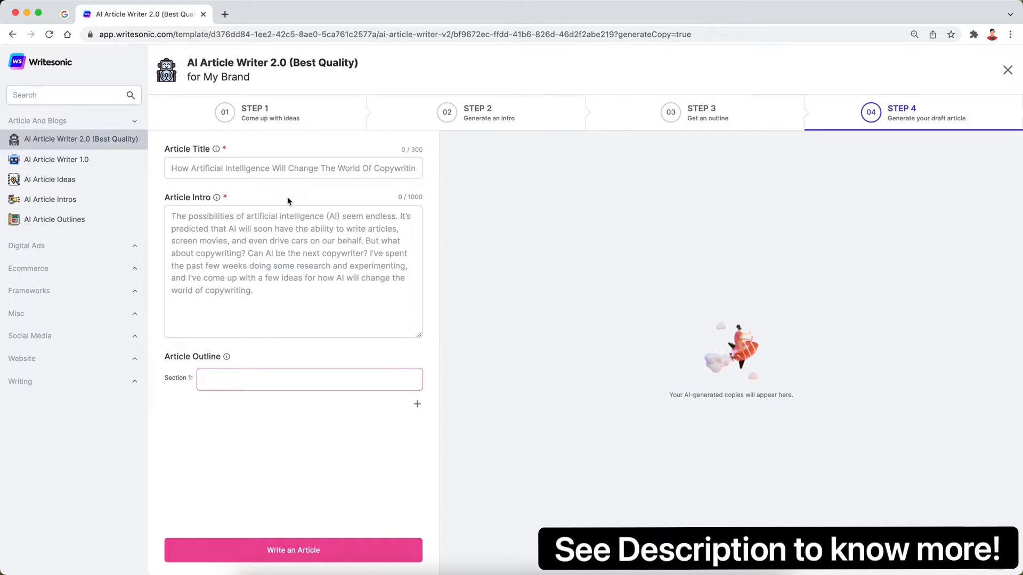
left_click(290, 167)
left_click(270, 270)
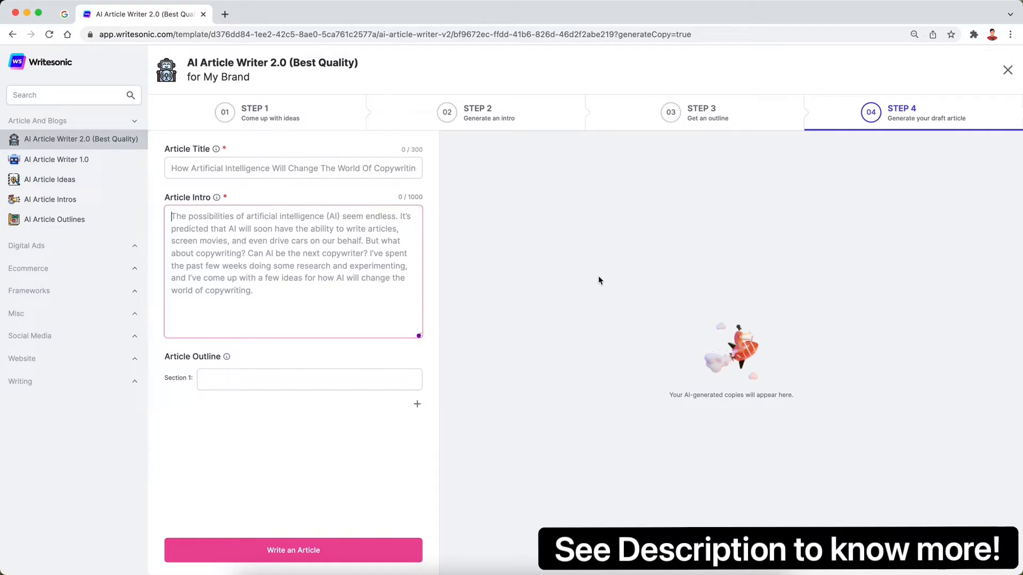
left_click(293, 170)
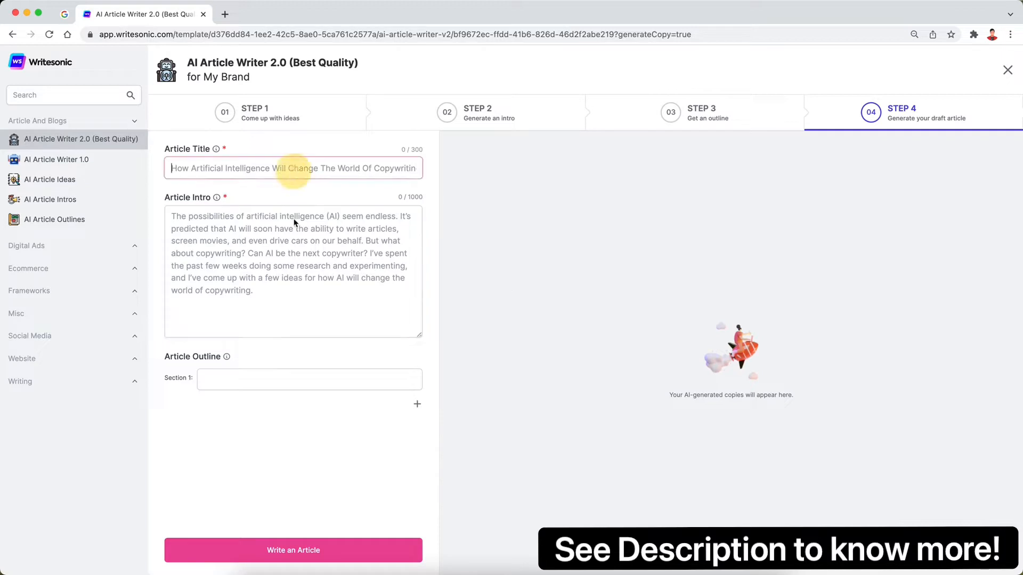
left_click(268, 263)
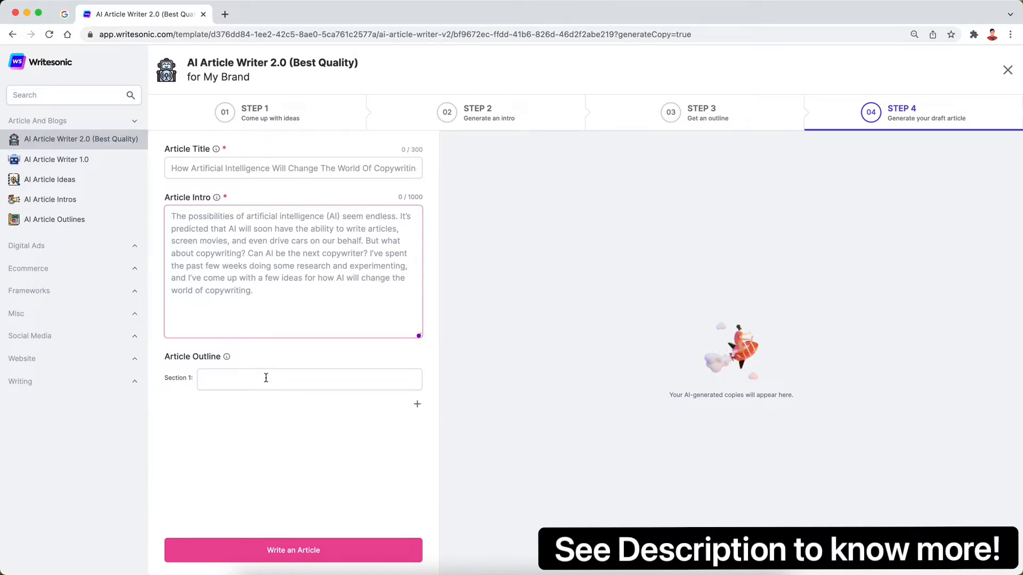
- Return to the ideas stage and enter "Digital marketing for ecommerce companies" as the topic
left_click(290, 112)
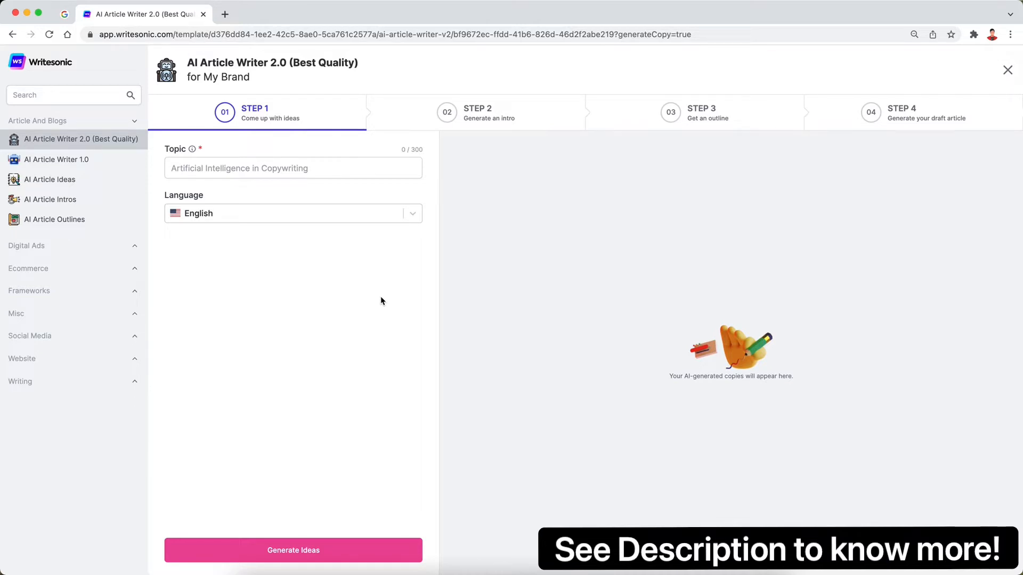
left_click(256, 169)
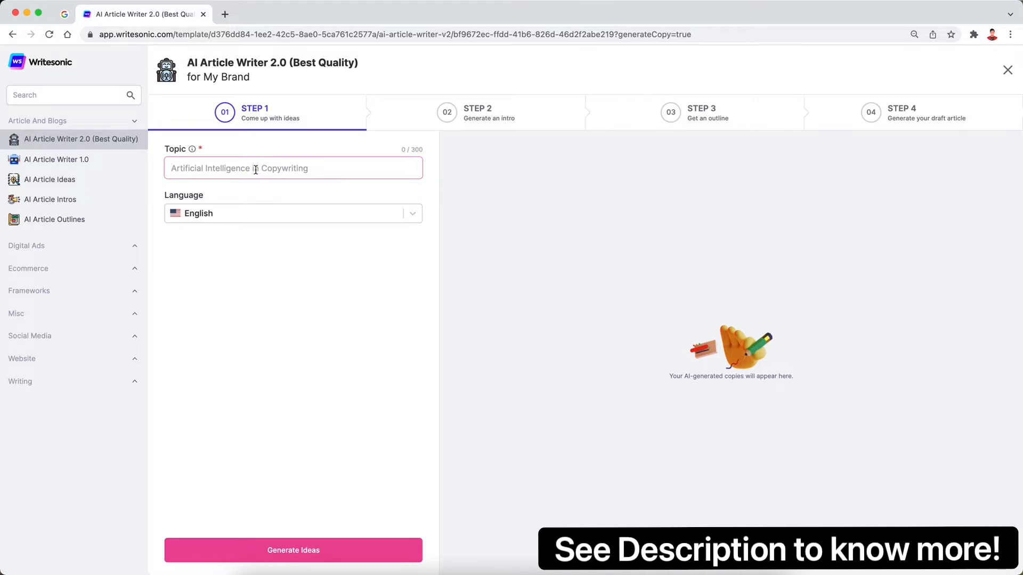
type("D")
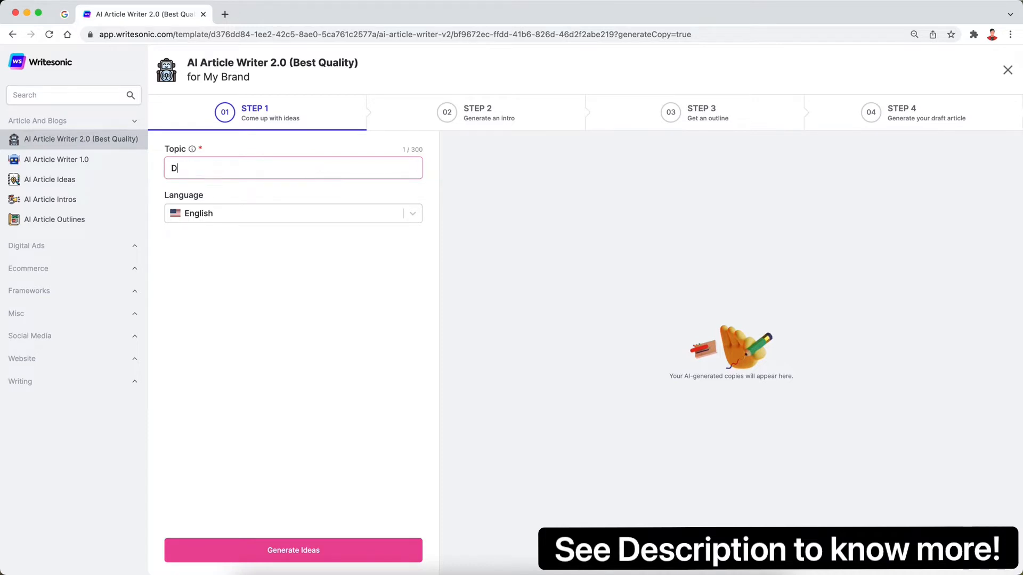
type("igital marketing for ecommerce c")
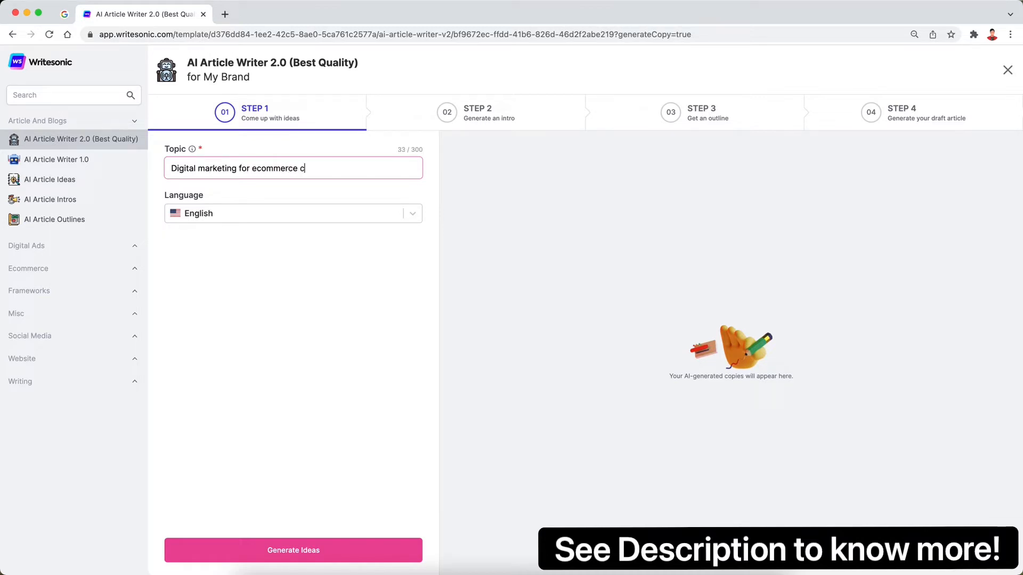
type("ompanies")
- Look through the languages available for the article without changing the selection
left_click(234, 213)
scroll(235, 336, "down", 3)
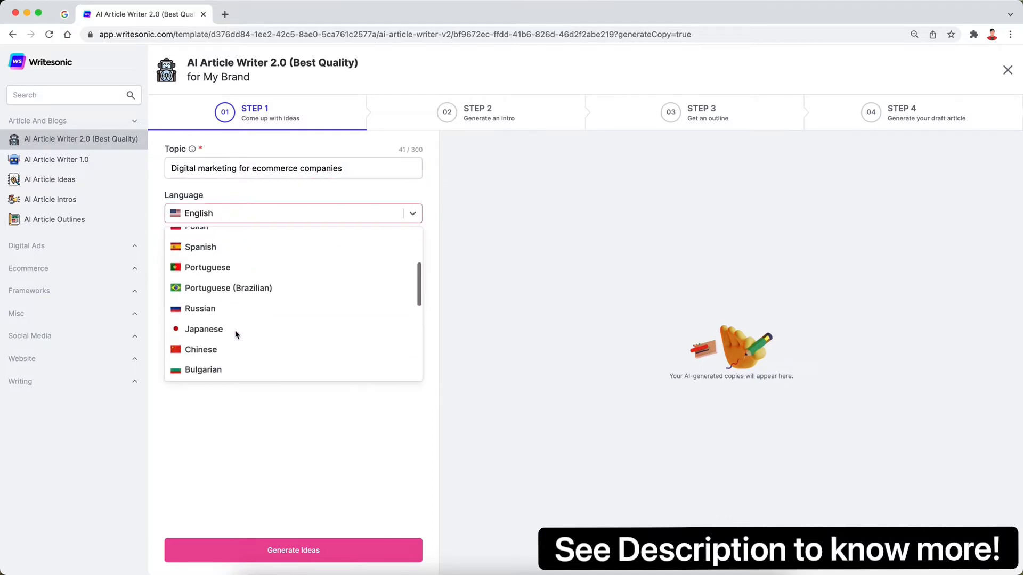
scroll(237, 334, "down", 5)
scroll(237, 335, "up", 10)
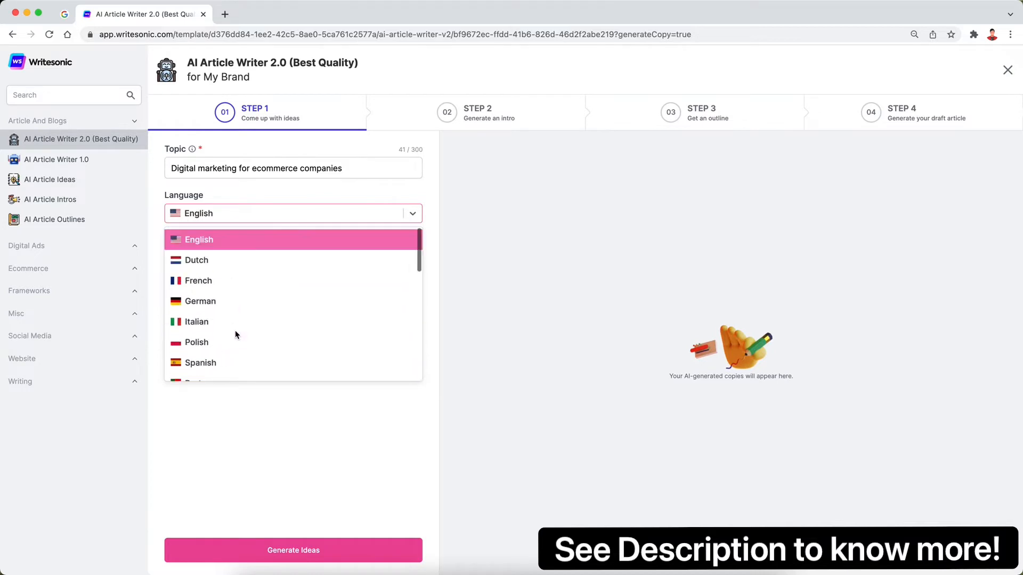
left_click(278, 452)
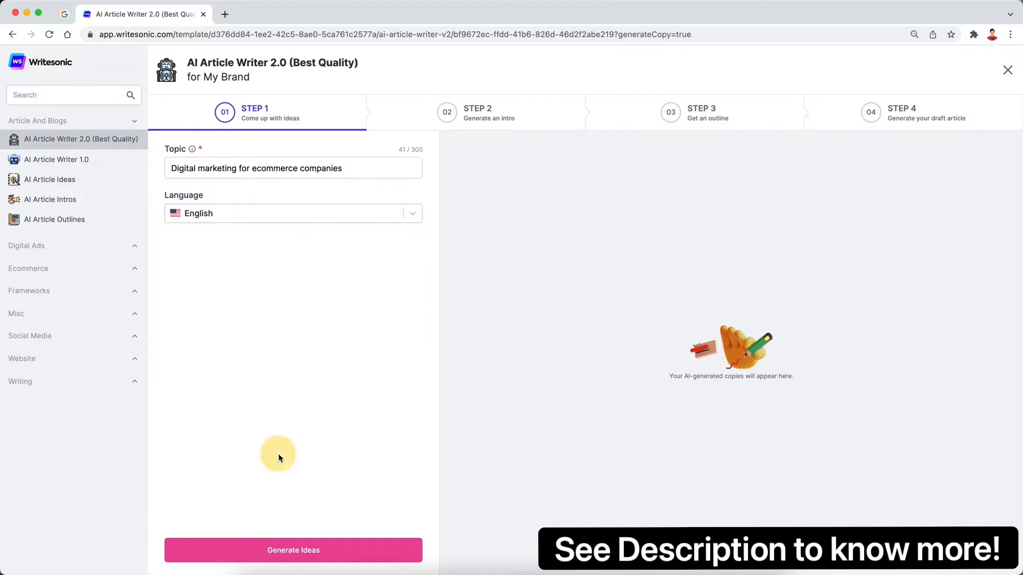
- Generate article ideas and continue to the intro stage with "Top 5 Ways to Increase Your Ecommerce Sales with Digital Marketing Strategies."
left_click(309, 556)
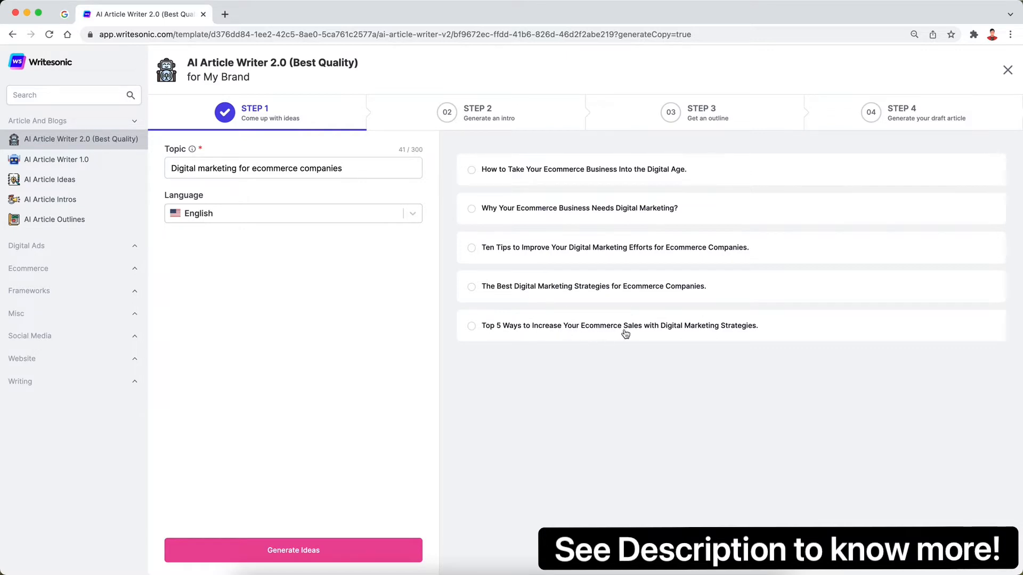
left_click(653, 333)
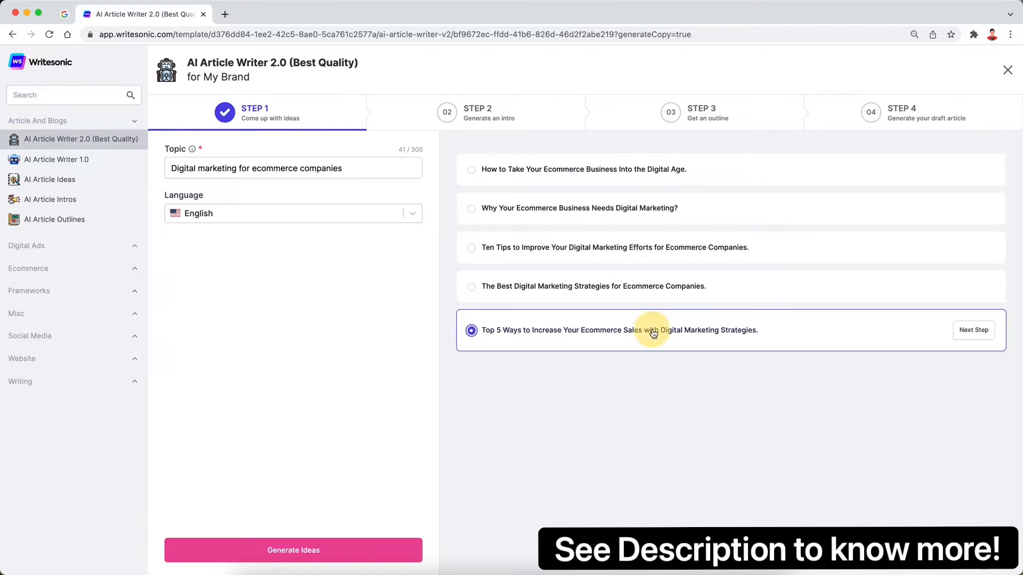
left_click(966, 334)
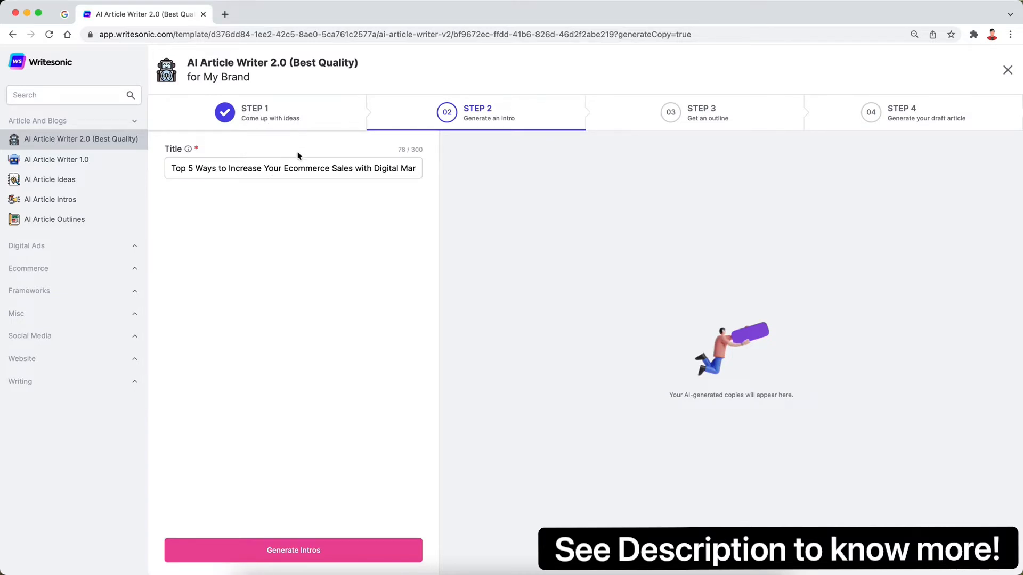
- Remove the period at the end of the article title and generate intros for it
left_click(296, 166)
key("End")
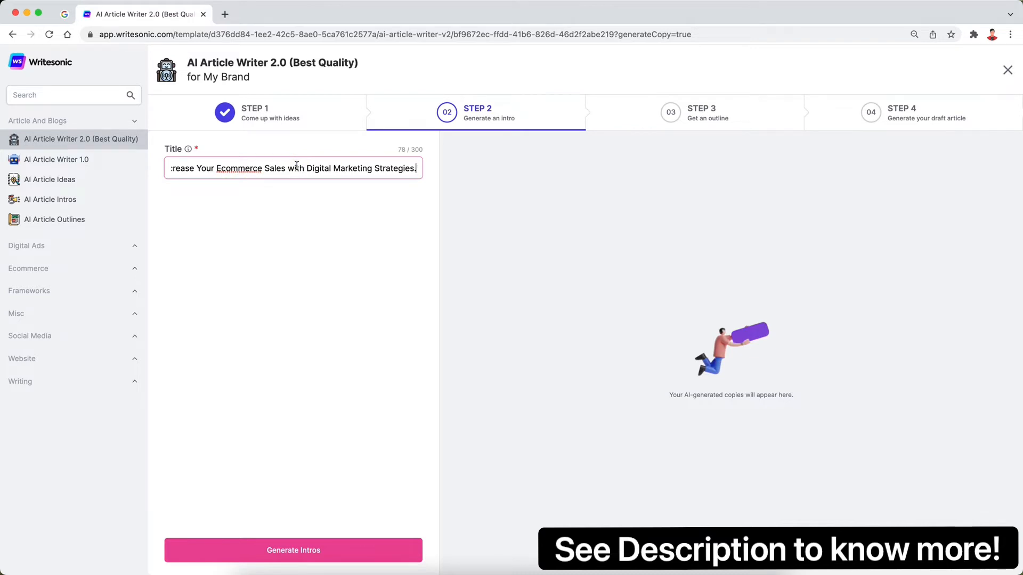
key("BackSpace")
left_click(316, 273)
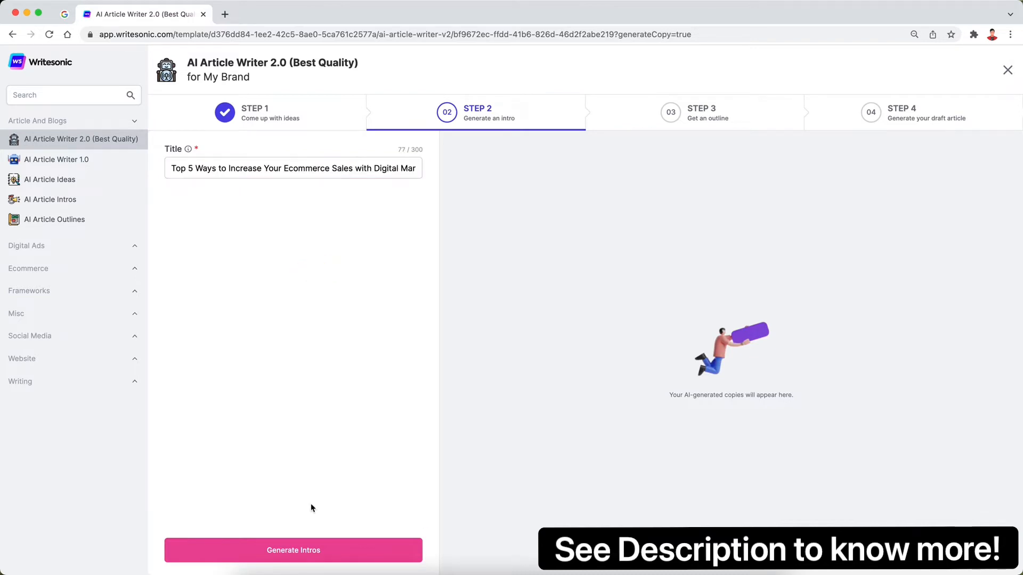
left_click(290, 552)
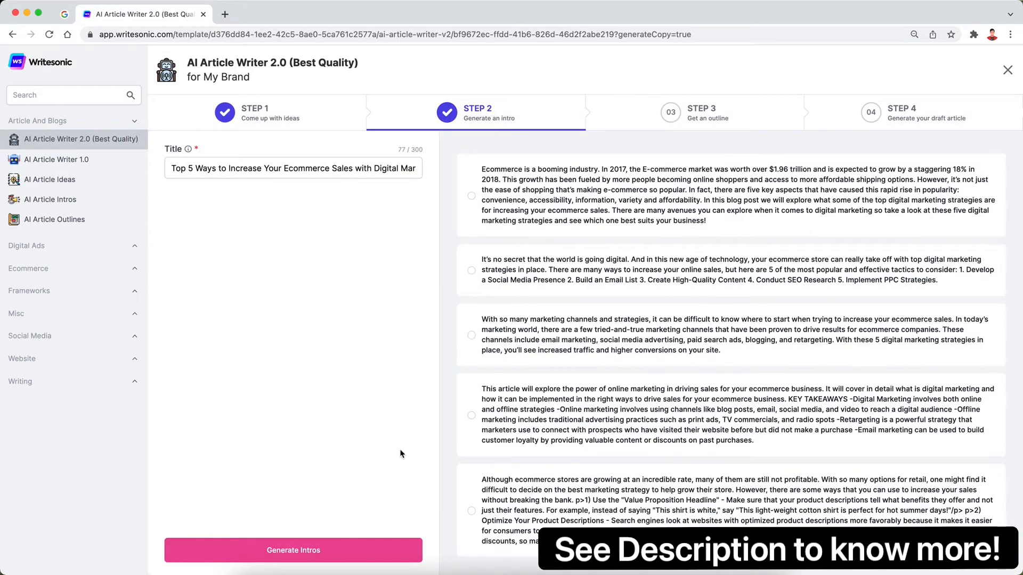
- Choose the generated intro beginning "Ecommerce is a booming industry" and continue with it to the outline stage
scroll(668, 432, "down", 1)
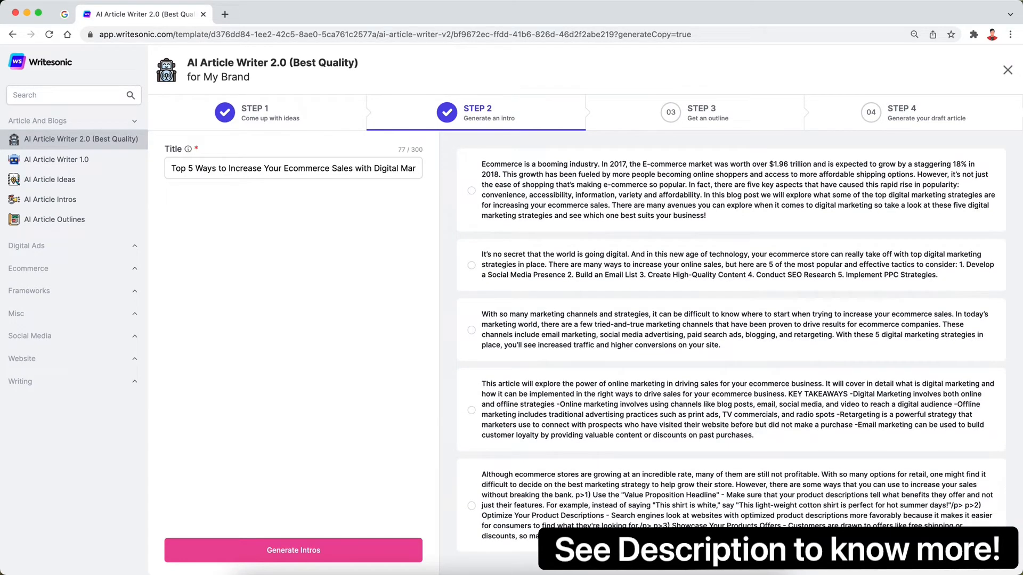
scroll(687, 208, "up", 1)
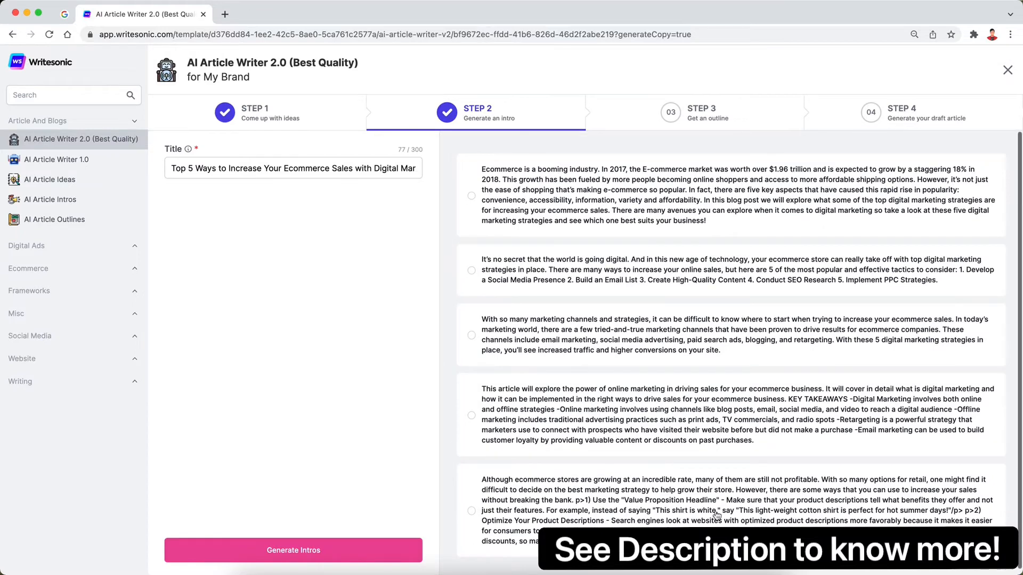
left_click(687, 208)
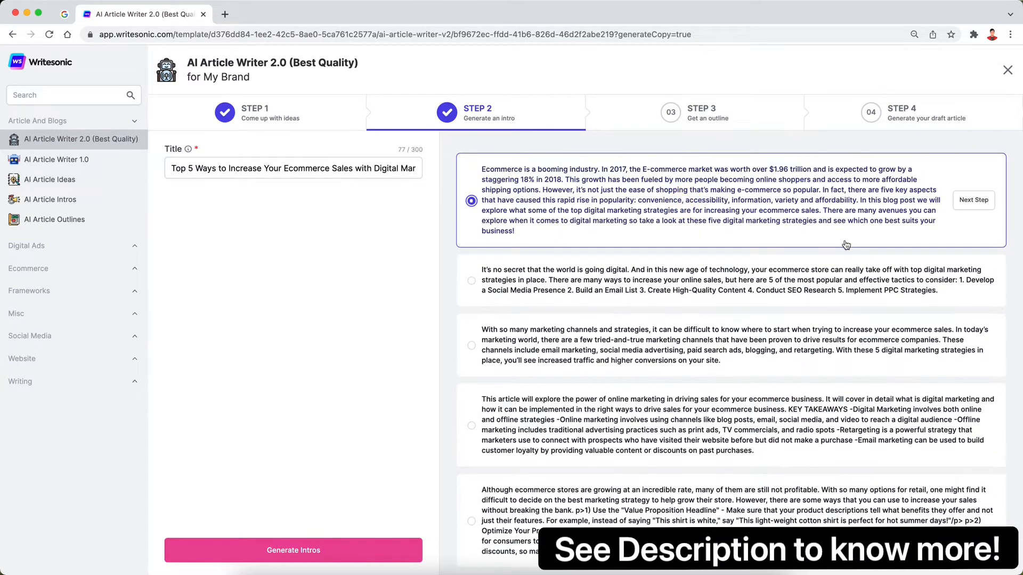
left_click(974, 202)
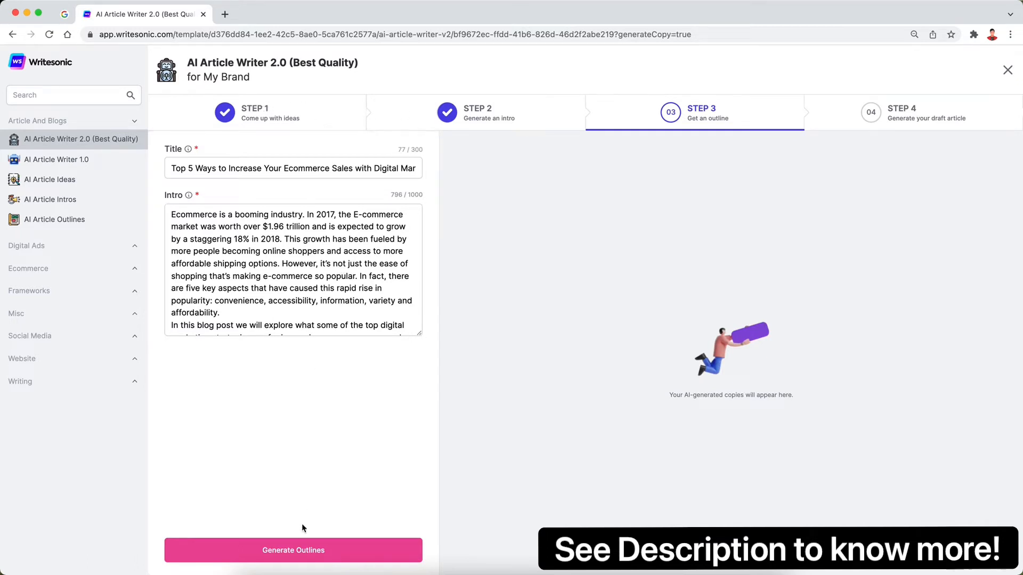
- Generate outlines and select the seven-section one starting with "Top 5 Digital Marketing Strategies" and "Strategy #1 - Marketing Automation"
left_click(297, 550)
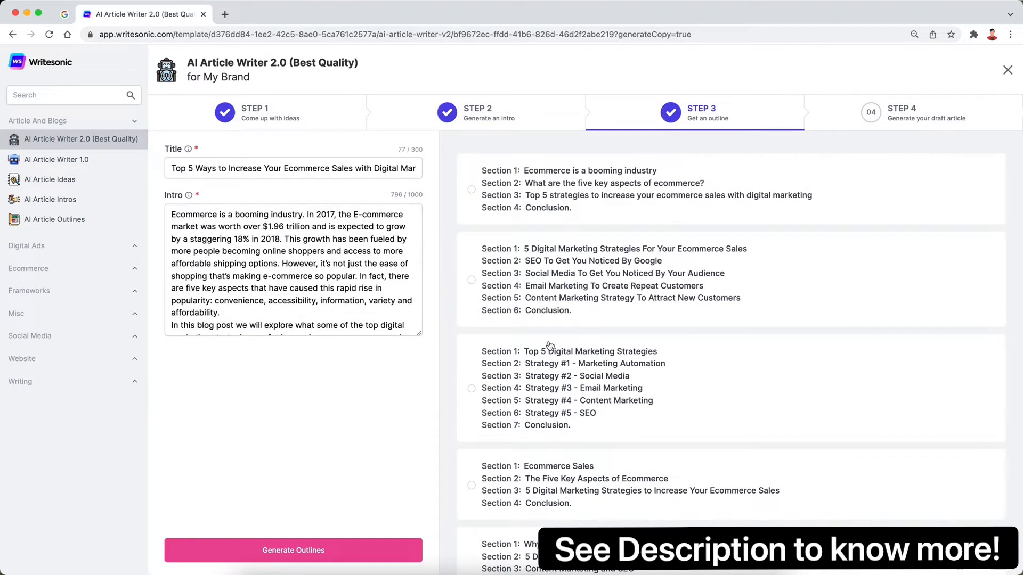
scroll(550, 346, "down", 2)
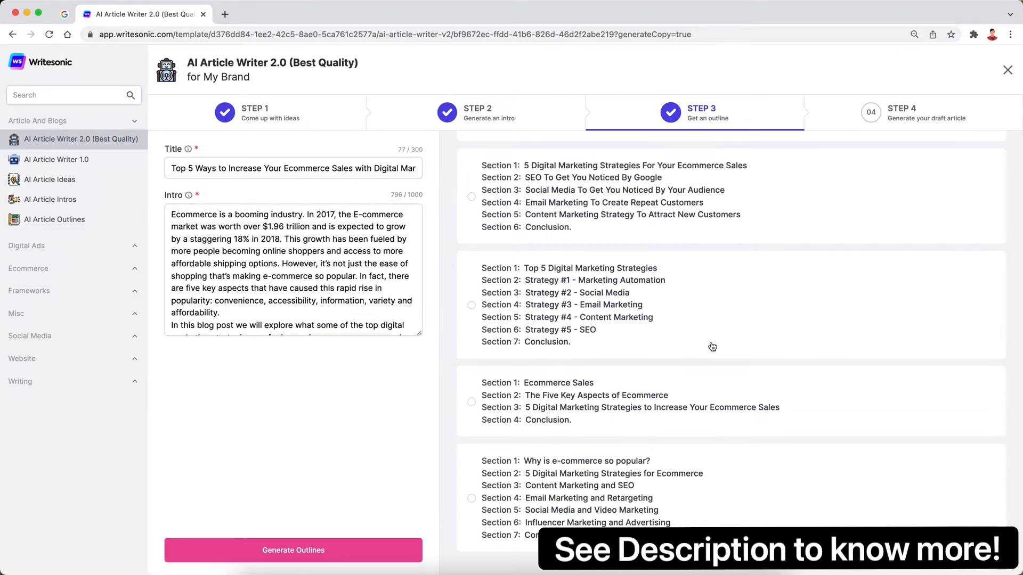
scroll(713, 346, "up", 2)
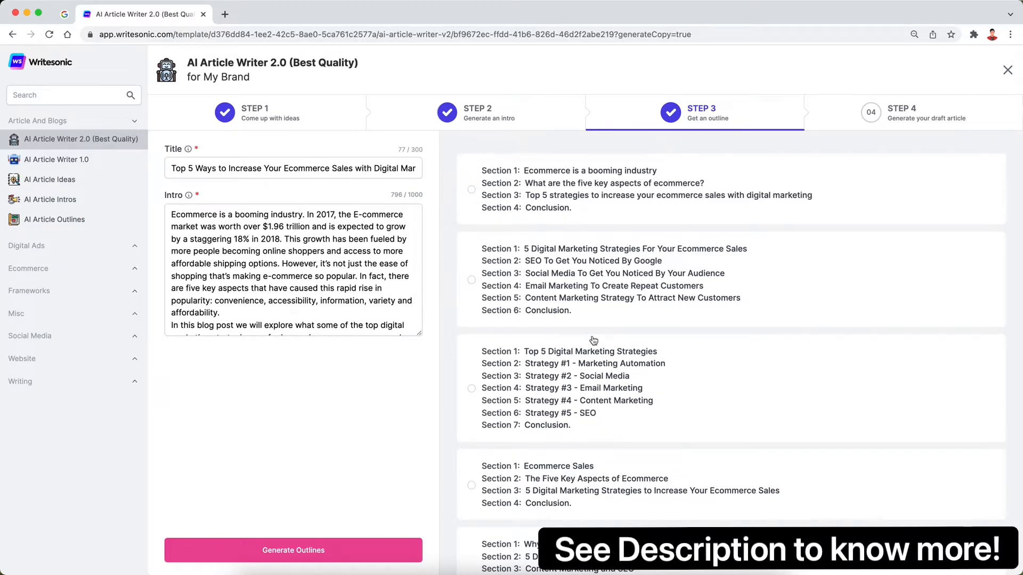
scroll(637, 426, "down", 3)
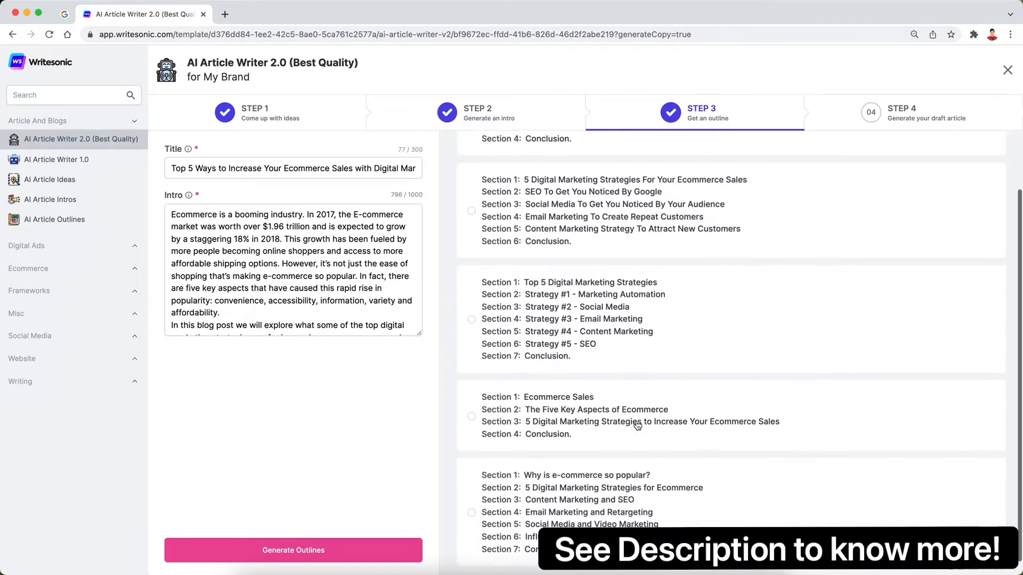
scroll(637, 426, "up", 2)
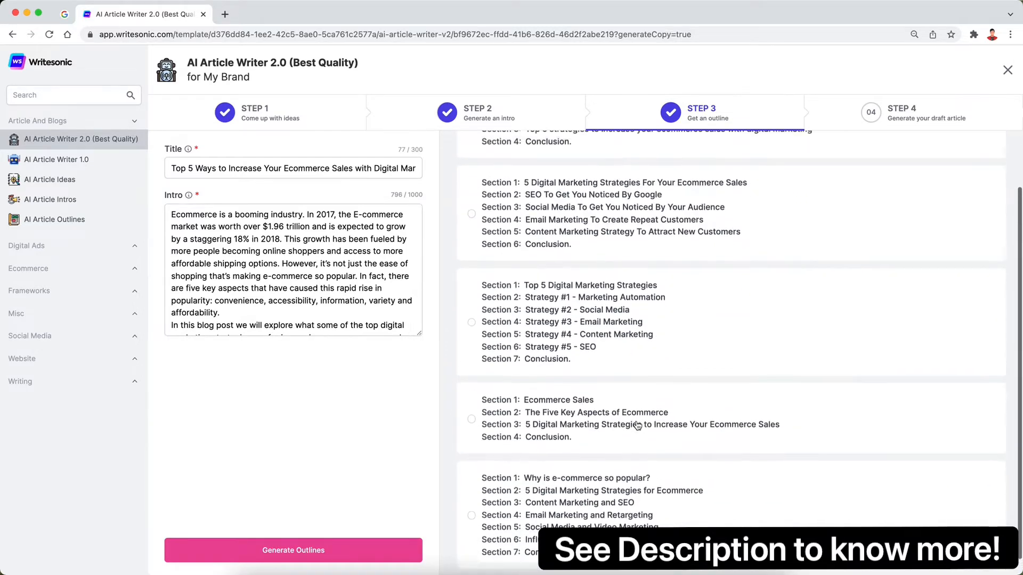
left_click(610, 368)
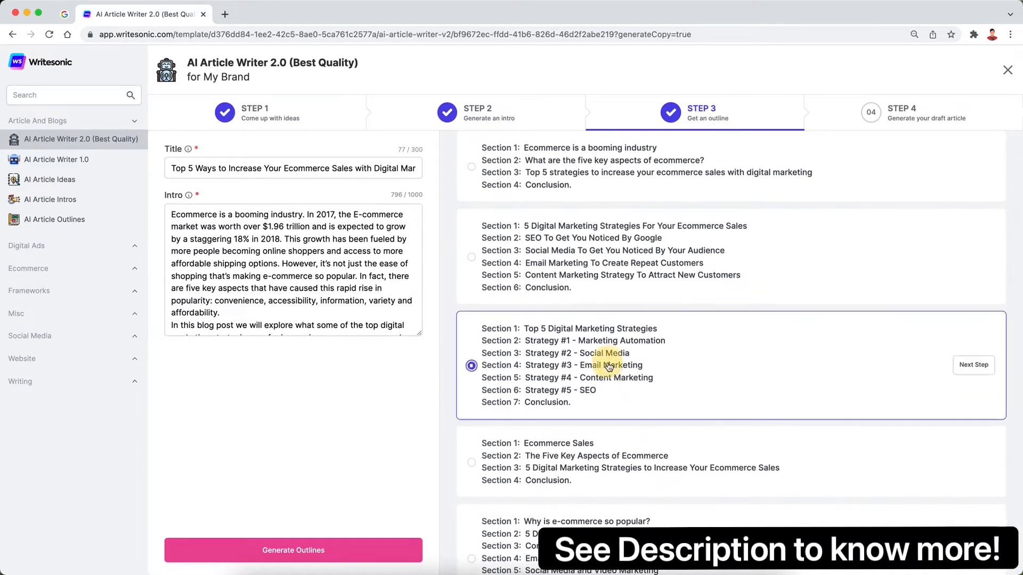
- Continue with the selected outline to the draft article stage and check the article title and intro
left_click(974, 368)
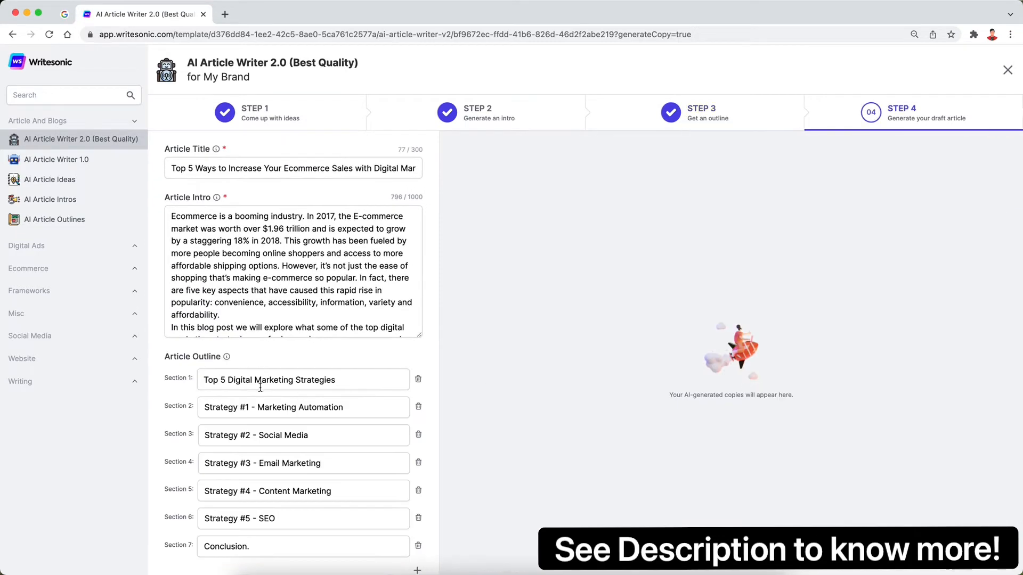
scroll(260, 388, "down", 1)
scroll(251, 298, "up", 1)
left_click(222, 167)
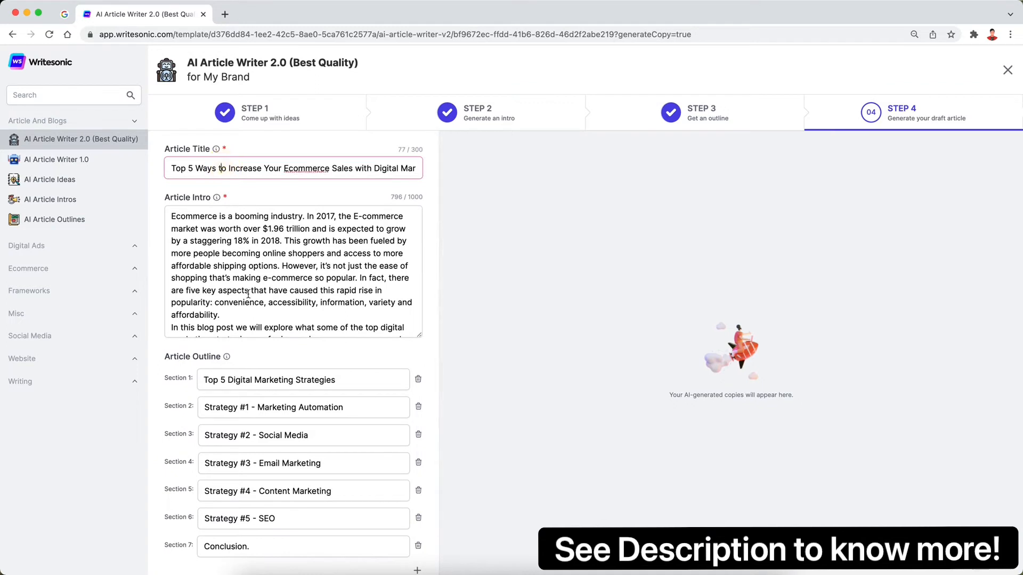
left_click(235, 256)
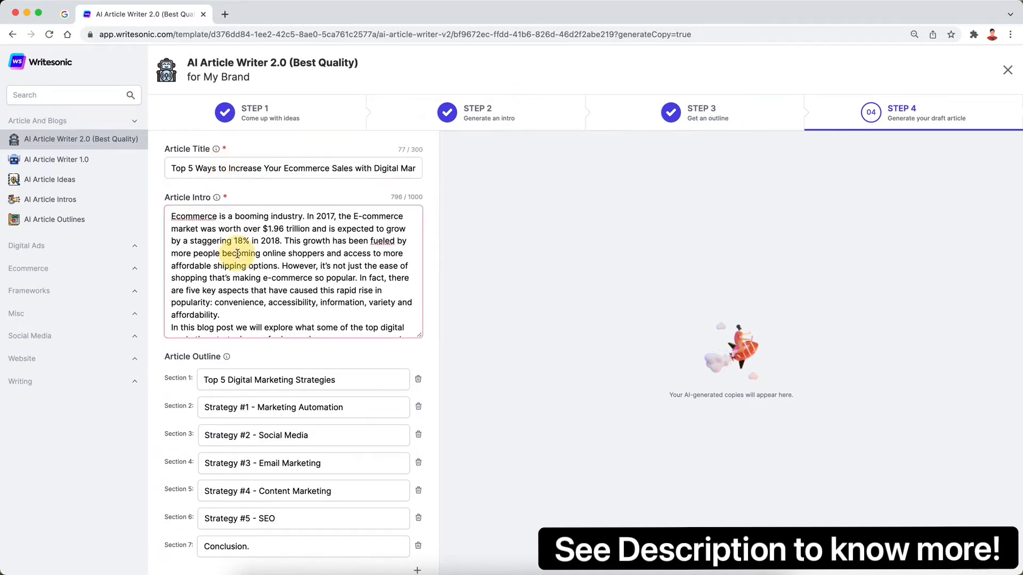
left_click(293, 449)
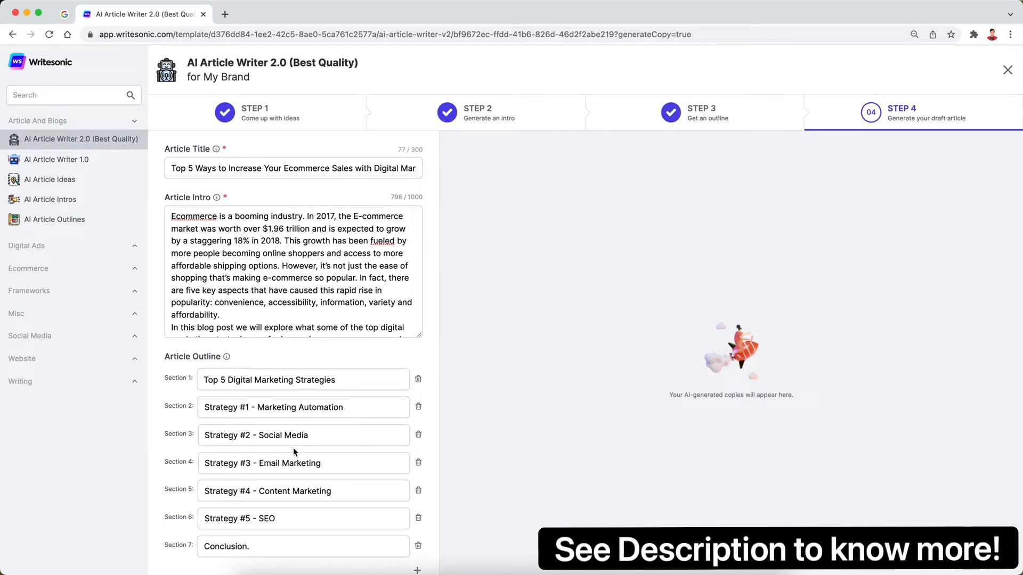
- Delete the "Top 5 Digital Marketing Strategies" section from the article outline and remove the period after "Conclusion"
scroll(385, 413, "down", 1)
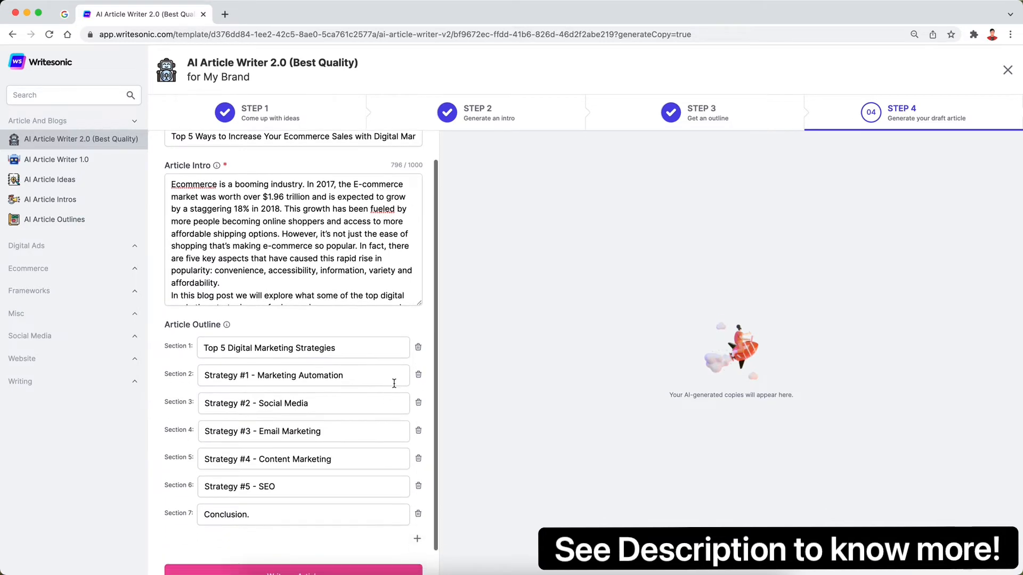
left_click(418, 348)
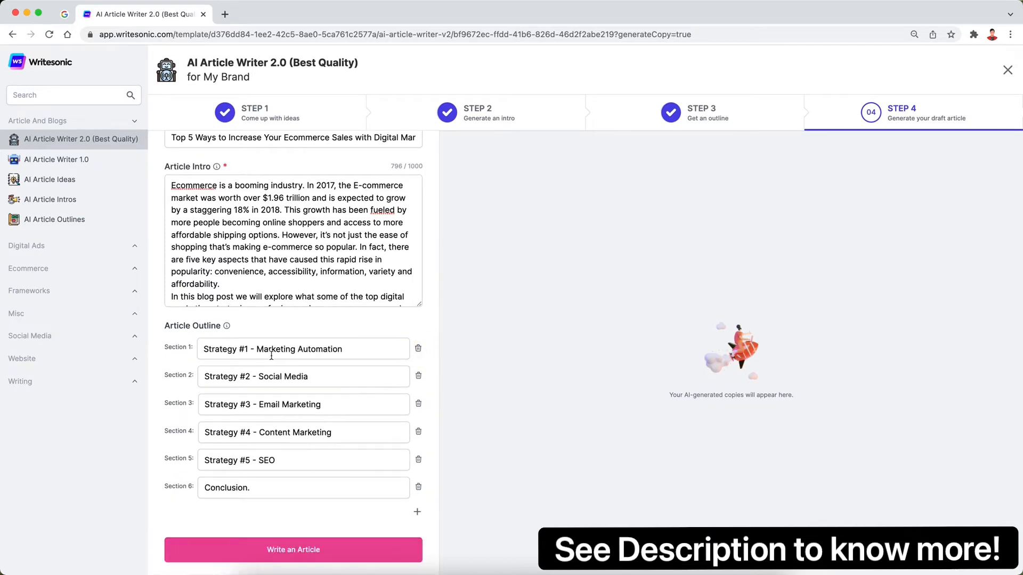
left_click(275, 486)
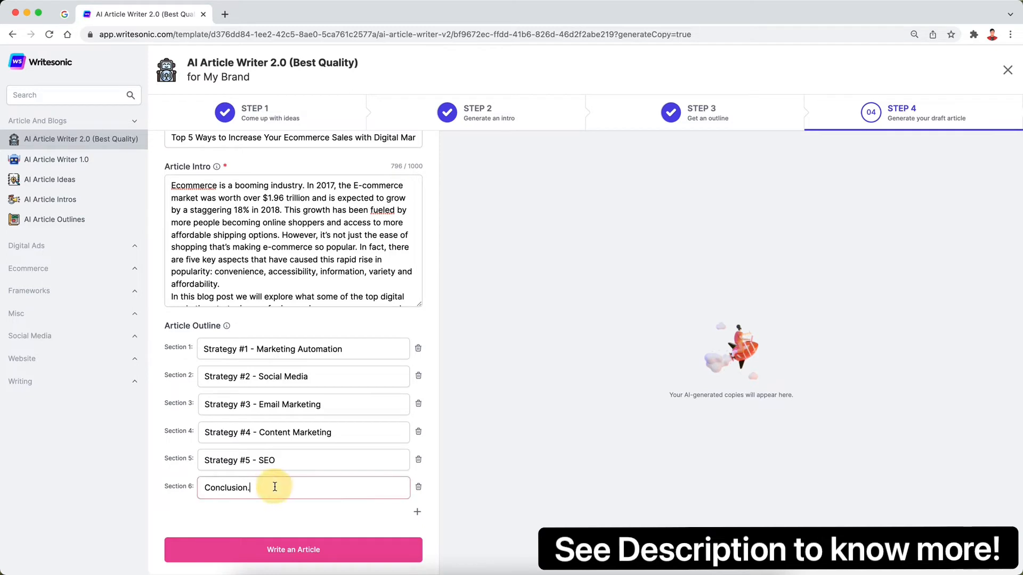
key("BackSpace")
left_click(314, 526)
- Recheck the title, full intro and outline sections, and write the article from them
scroll(314, 527, "up", 1)
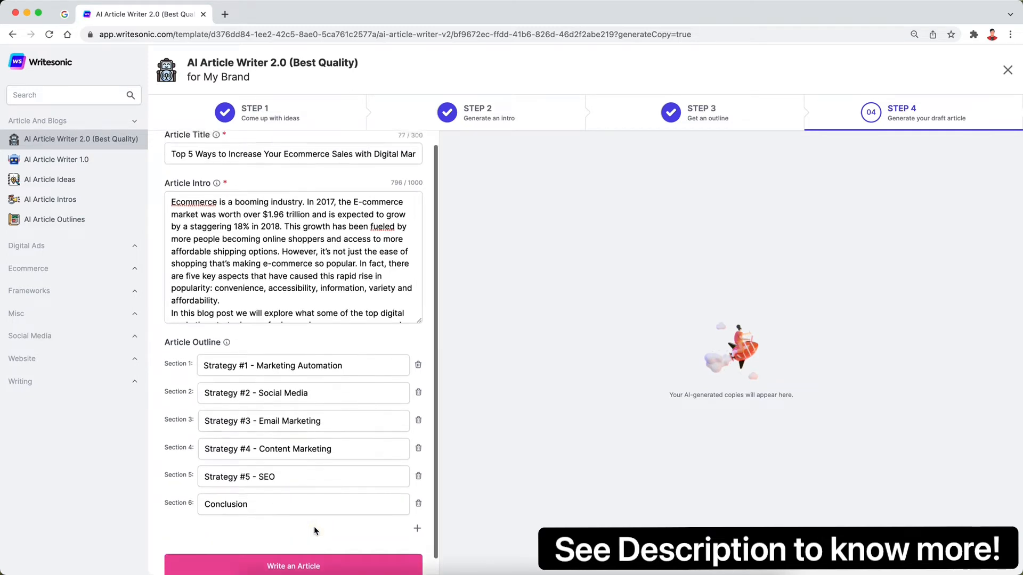
scroll(314, 527, "down", 1)
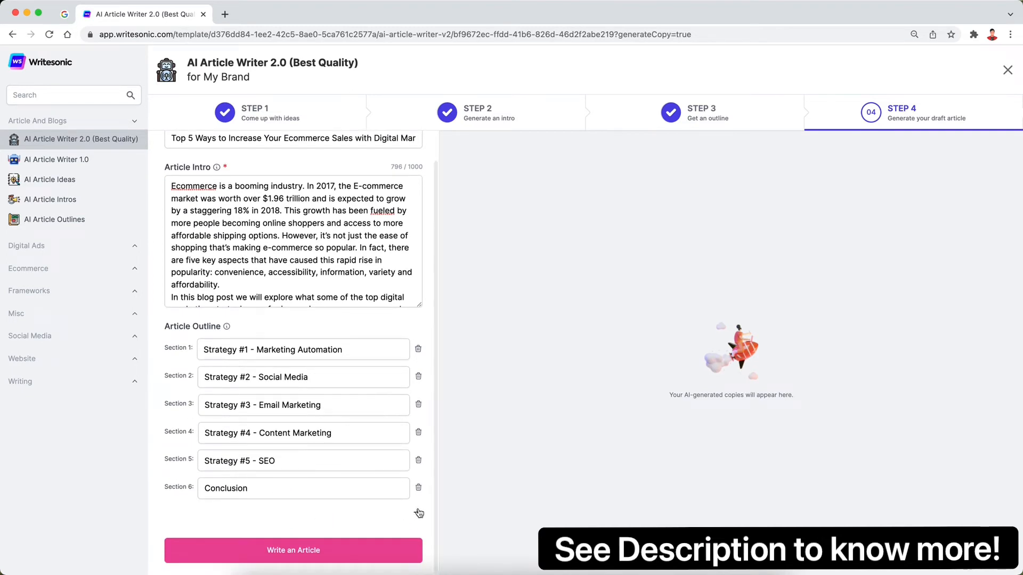
scroll(356, 508, "up", 1)
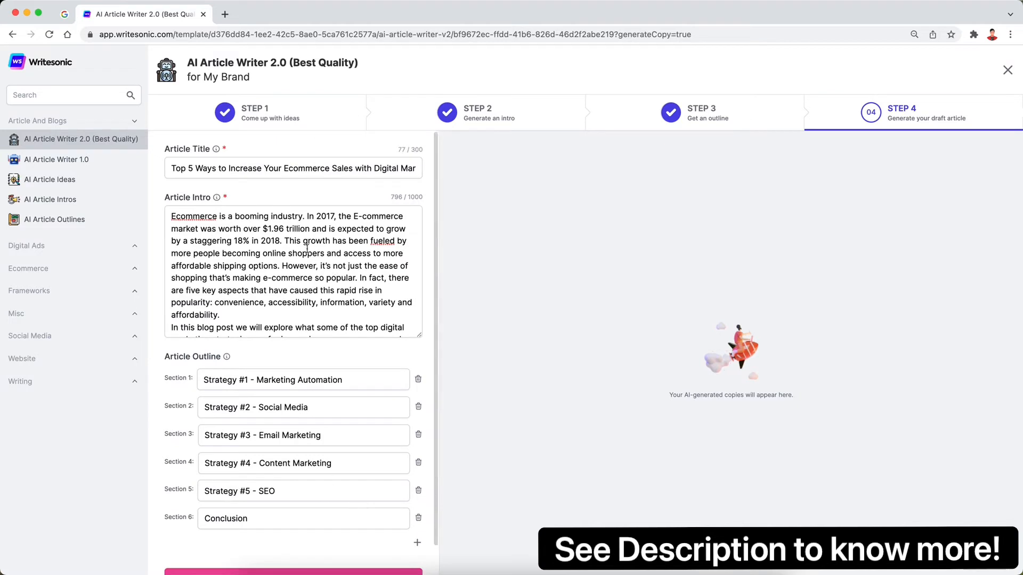
left_click(282, 168)
scroll(283, 248, "down", 2)
scroll(283, 248, "down", 1)
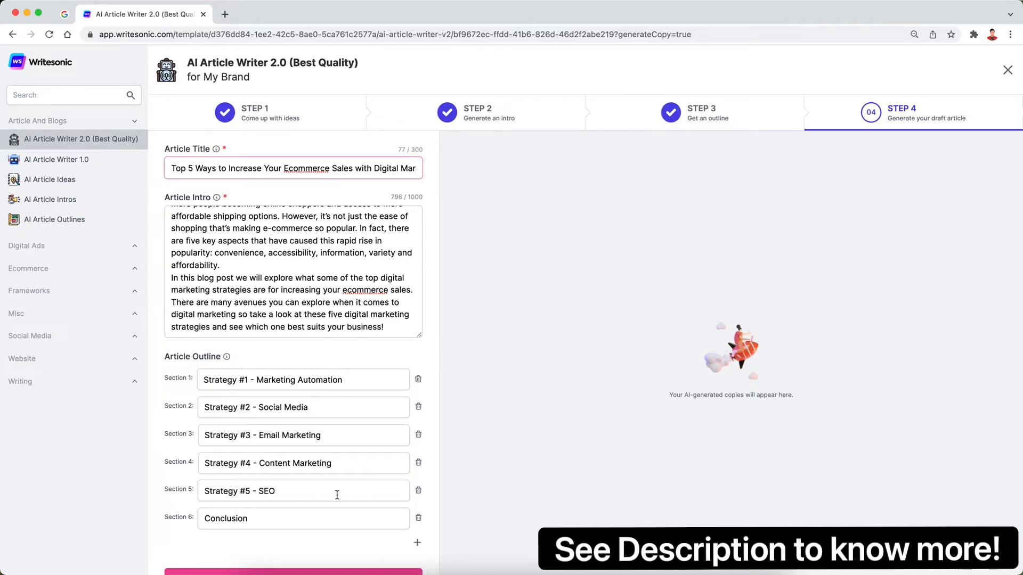
scroll(324, 525, "down", 1)
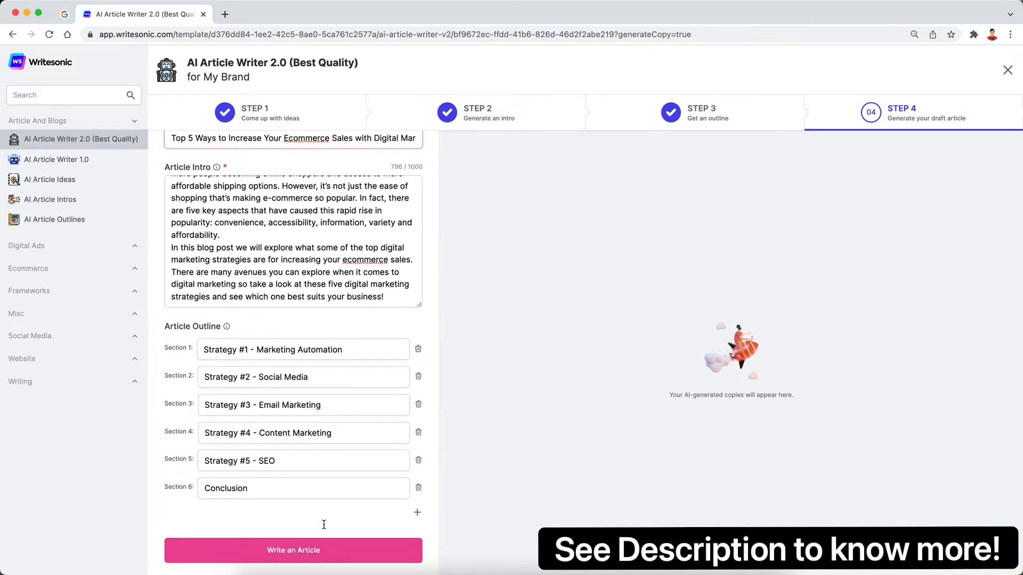
left_click(307, 556)
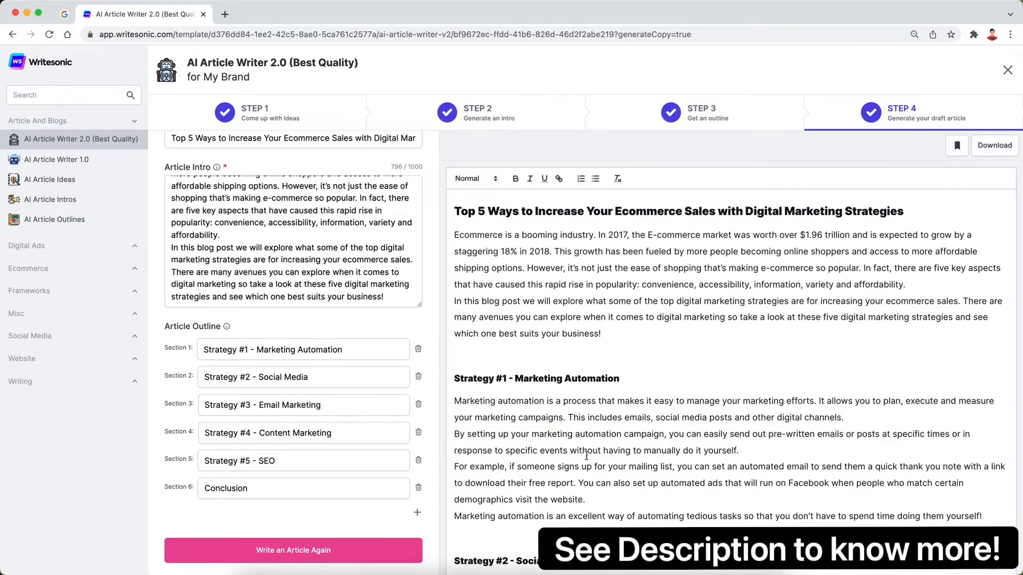
- Review the generated article from its intro to the conclusion and download it as a DOCX file
scroll(630, 284, "down", 3)
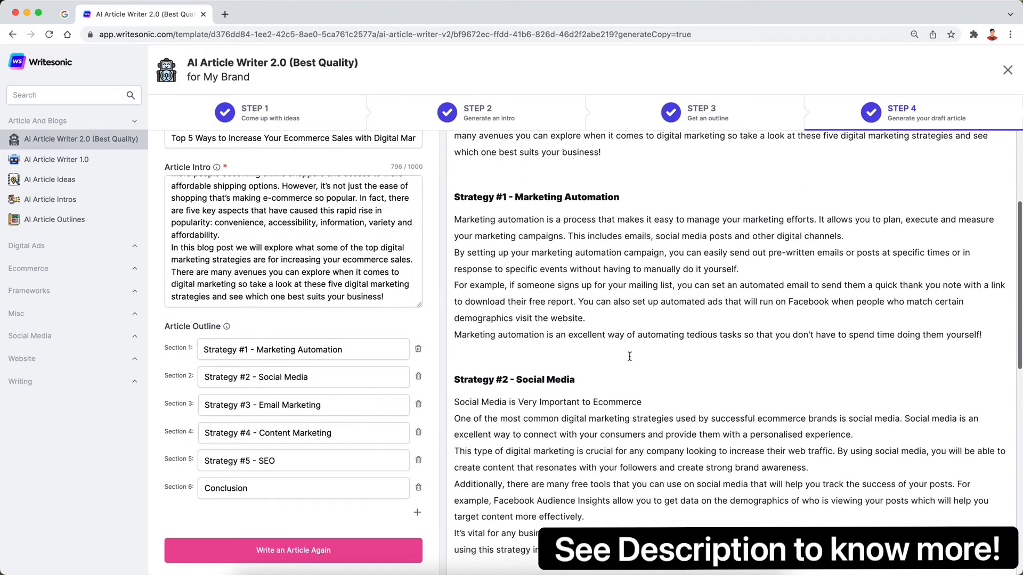
scroll(633, 424, "down", 5)
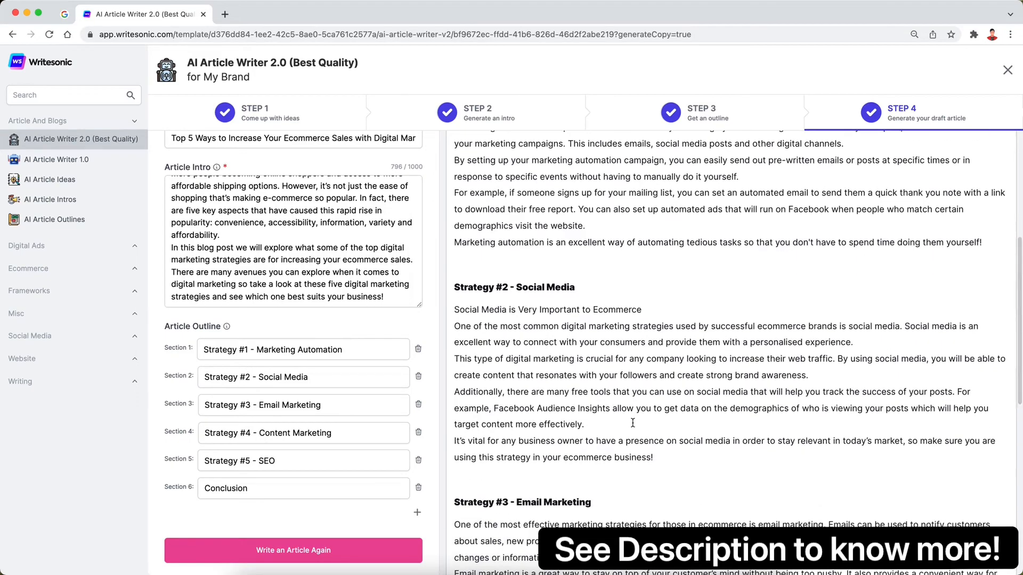
scroll(633, 423, "down", 5)
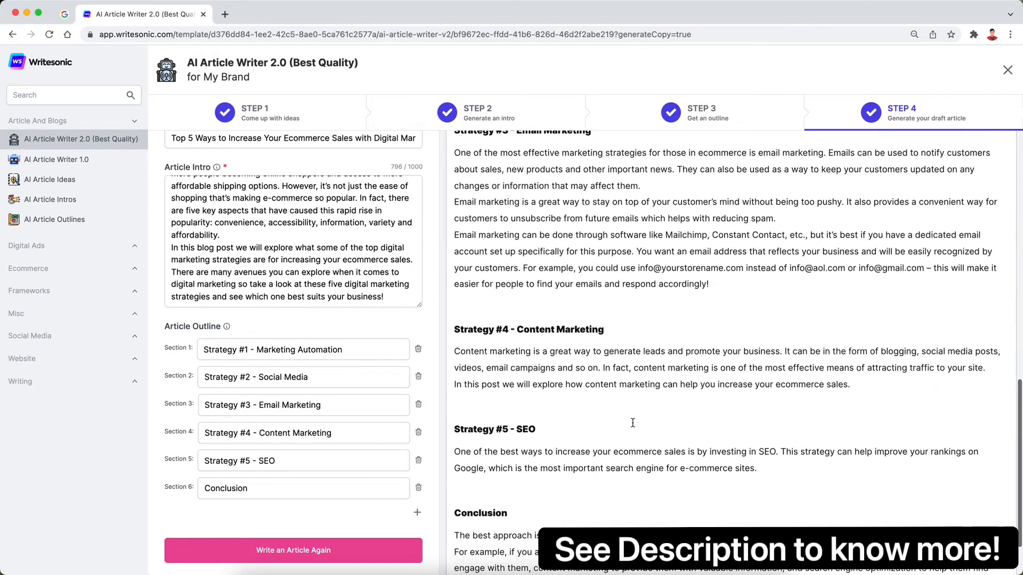
scroll(632, 422, "down", 1)
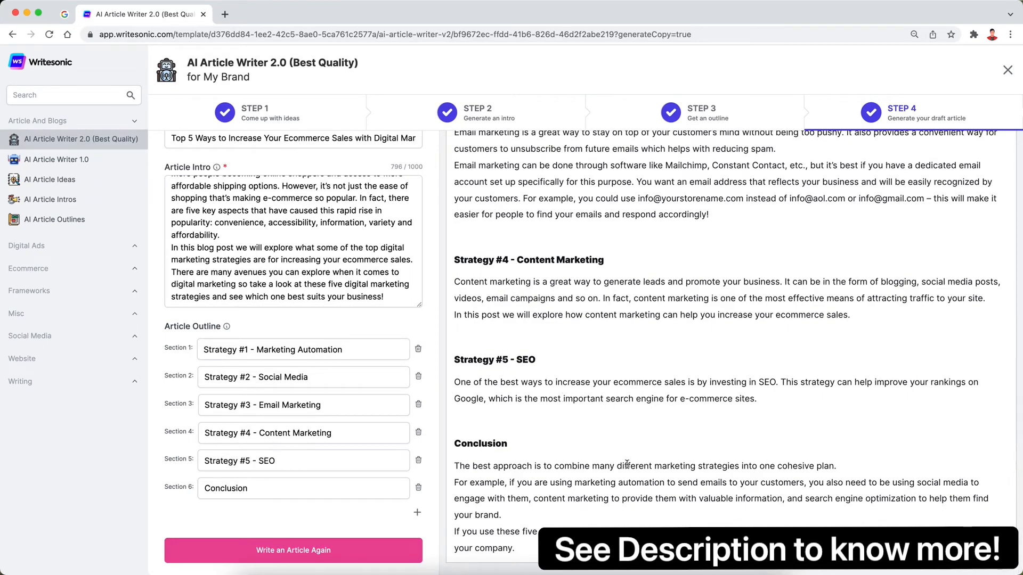
scroll(627, 464, "up", 20)
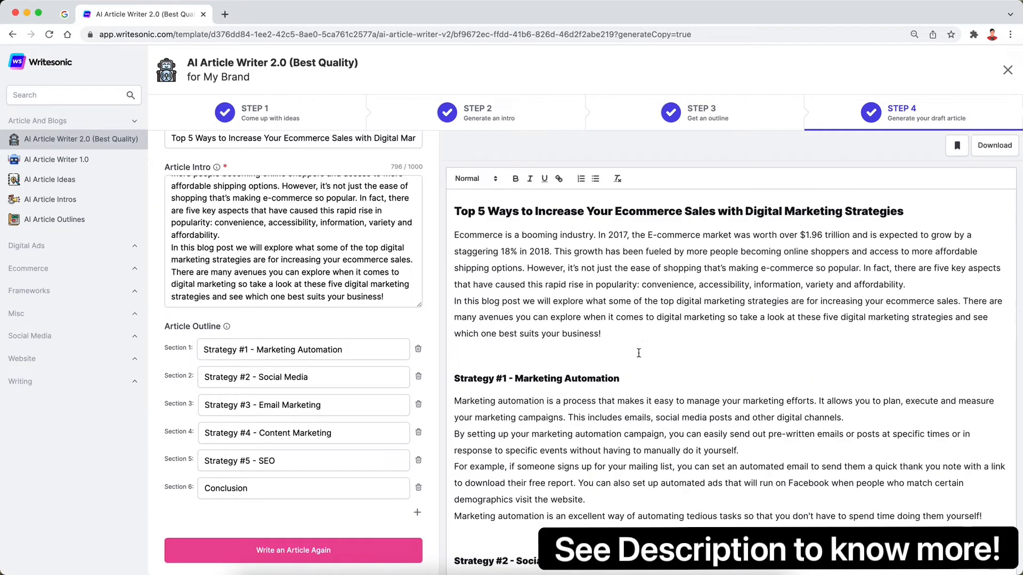
left_click_drag(602, 334, 530, 333)
left_click(607, 334)
left_click(993, 145)
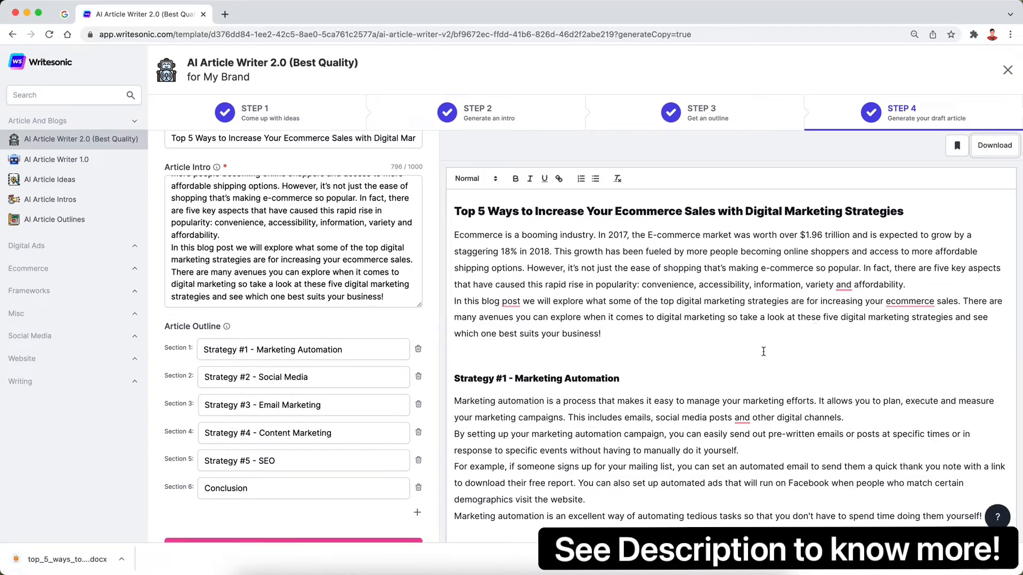
- Copy the entire generated article and bring it into a new document in the Long-Form Writing Assistant (GPT-3)
left_click(714, 357)
left_click(666, 335)
key("ctrl+a")
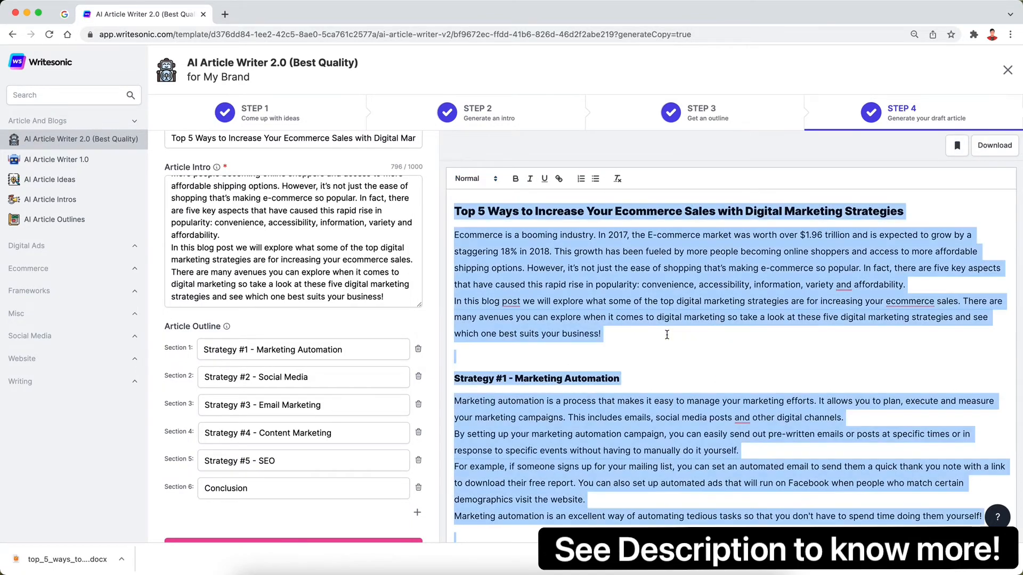
left_click(722, 335)
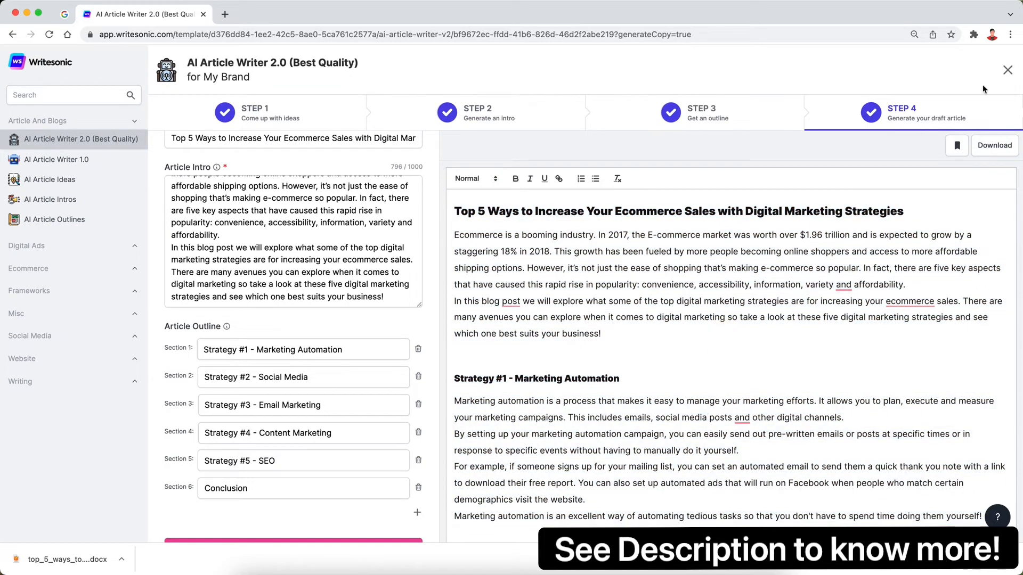
left_click(1008, 71)
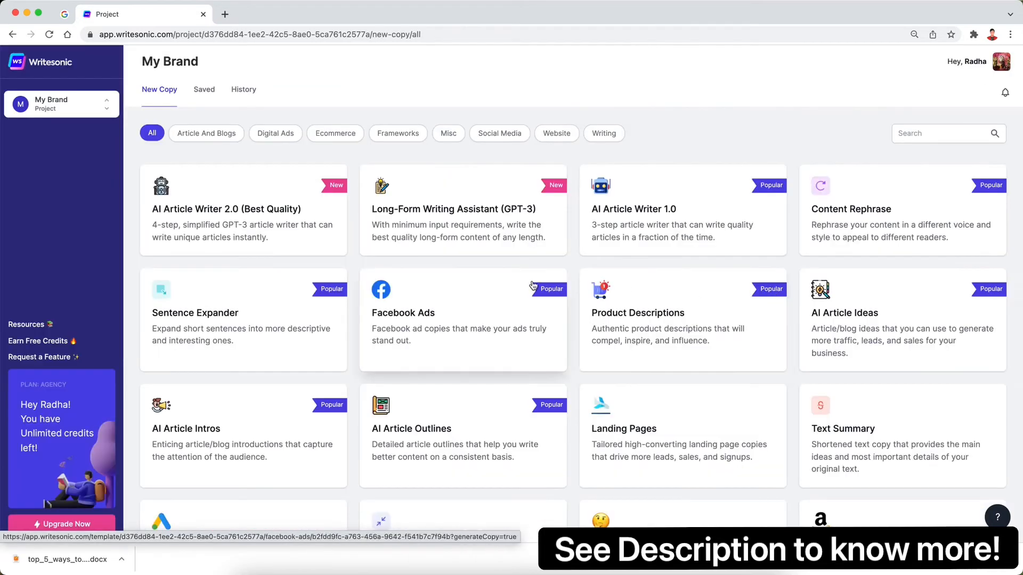
left_click(440, 220)
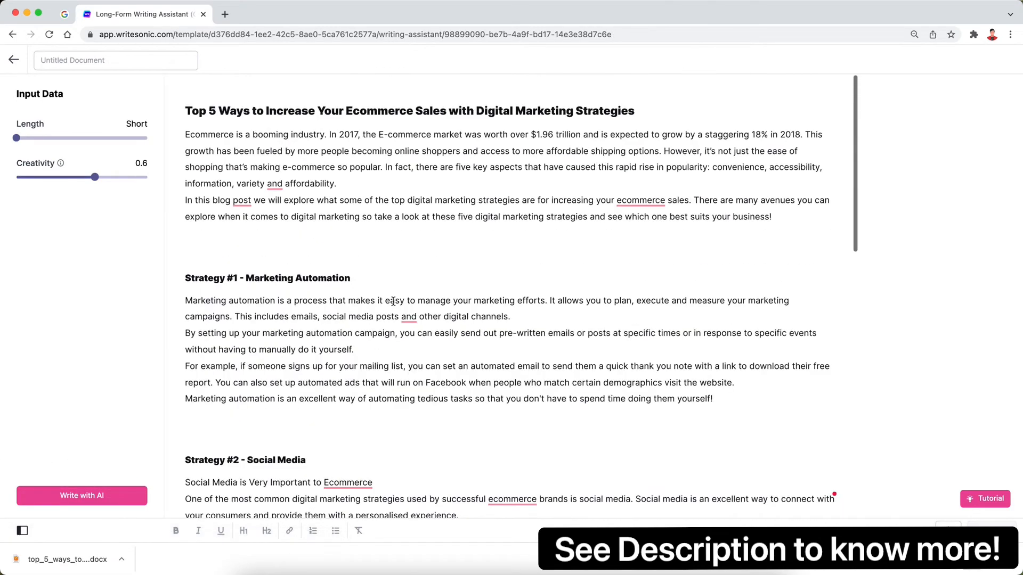
- Remove the extra blank lines before the Strategy and Conclusion headings throughout the article
left_click(334, 297)
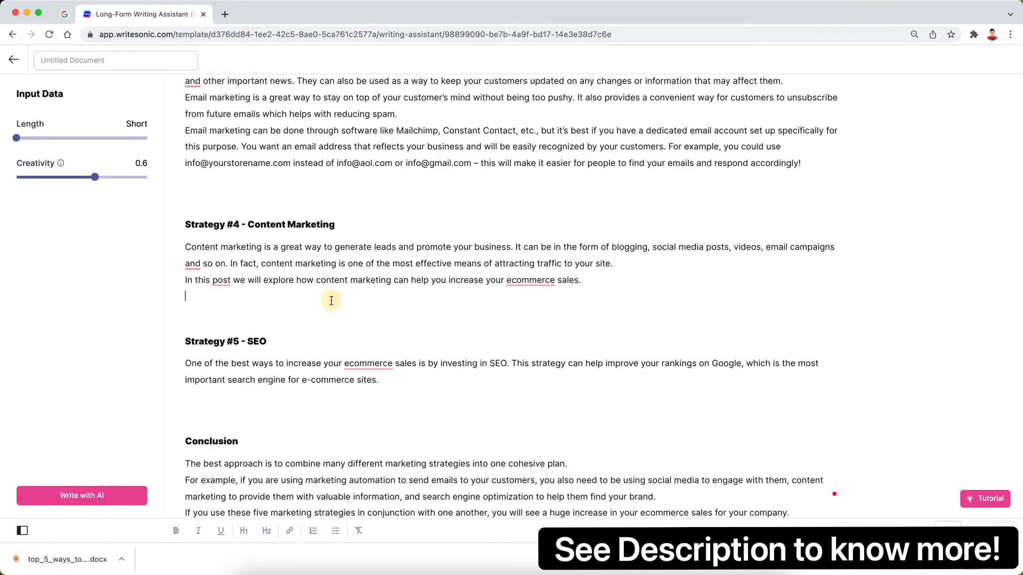
key("BackSpace")
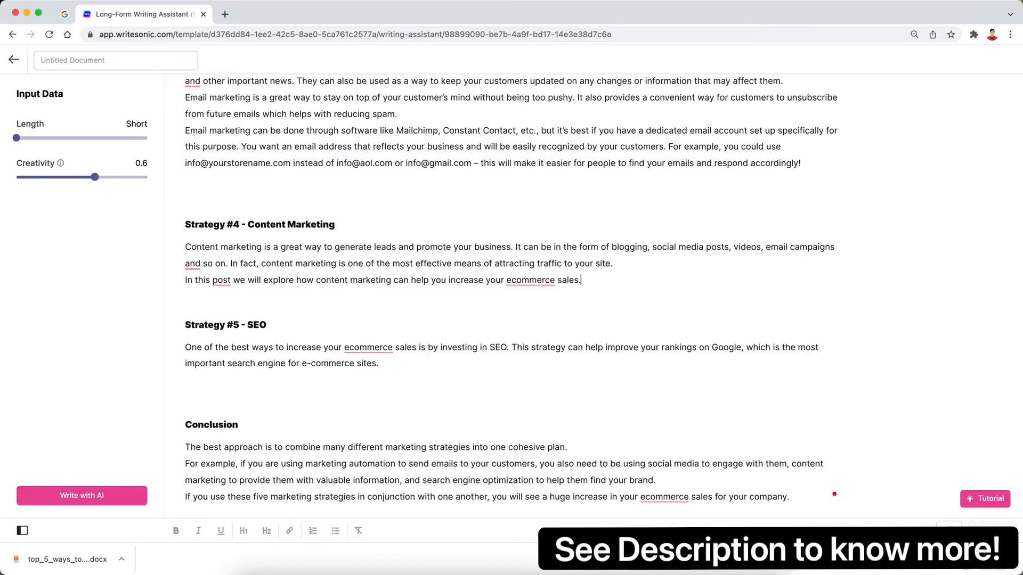
left_click(273, 384)
key("BackSpace")
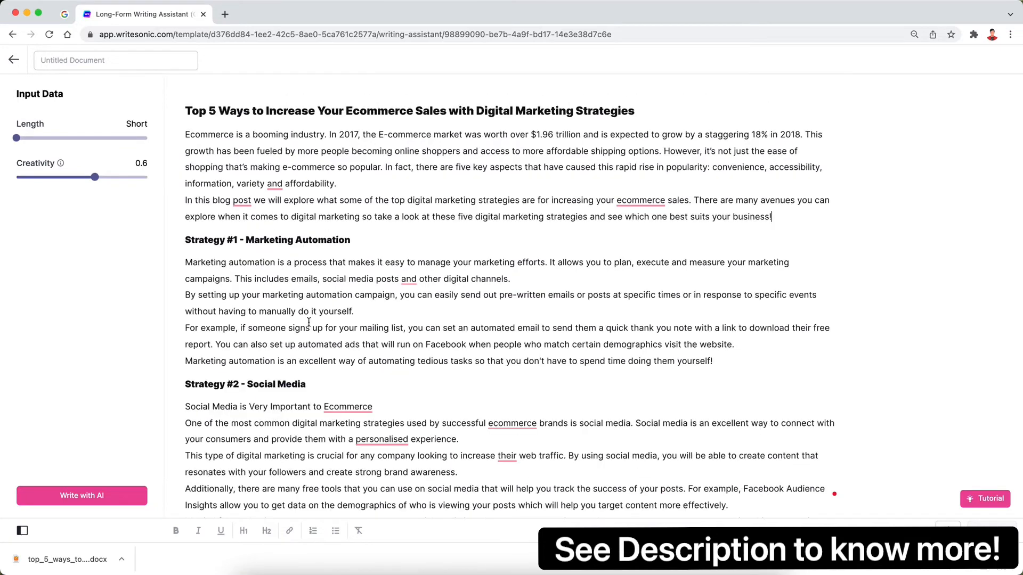
scroll(309, 321, "down", 8)
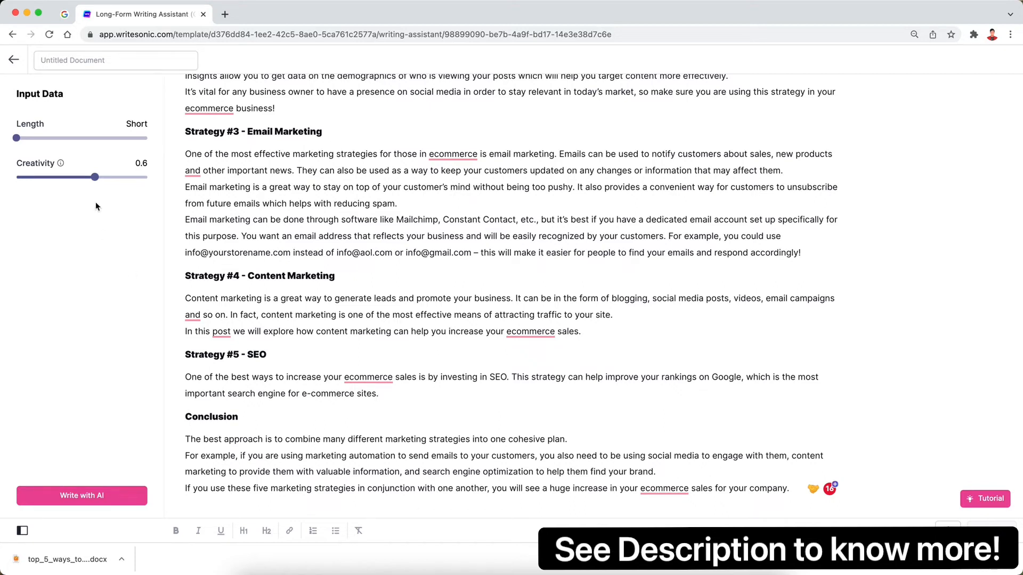
- Set the output length to Medium and generate expanded variations of the paragraph under "Strategy #5 - SEO"
left_click_drag(17, 138, 105, 140)
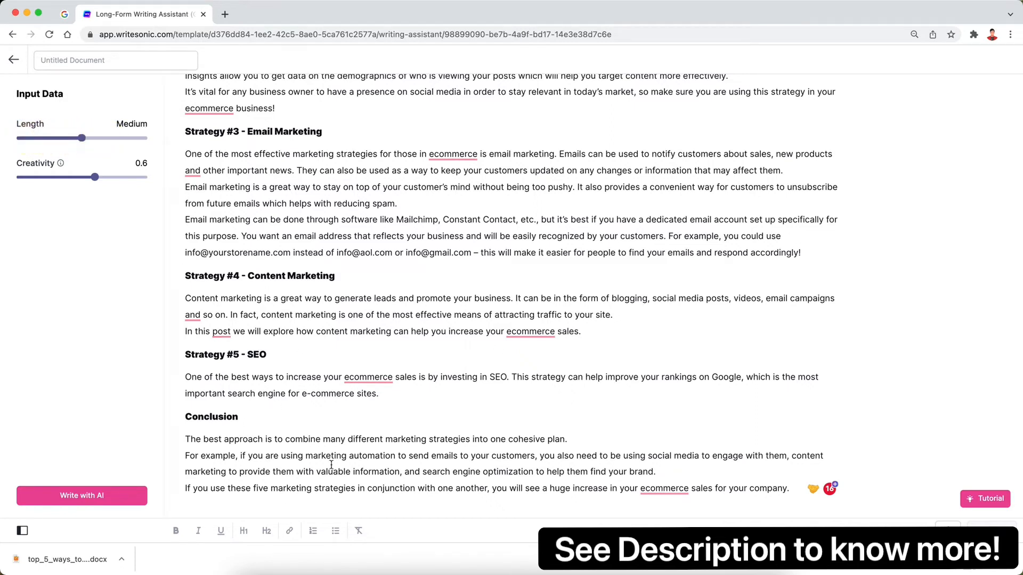
left_click_drag(384, 394, 175, 380)
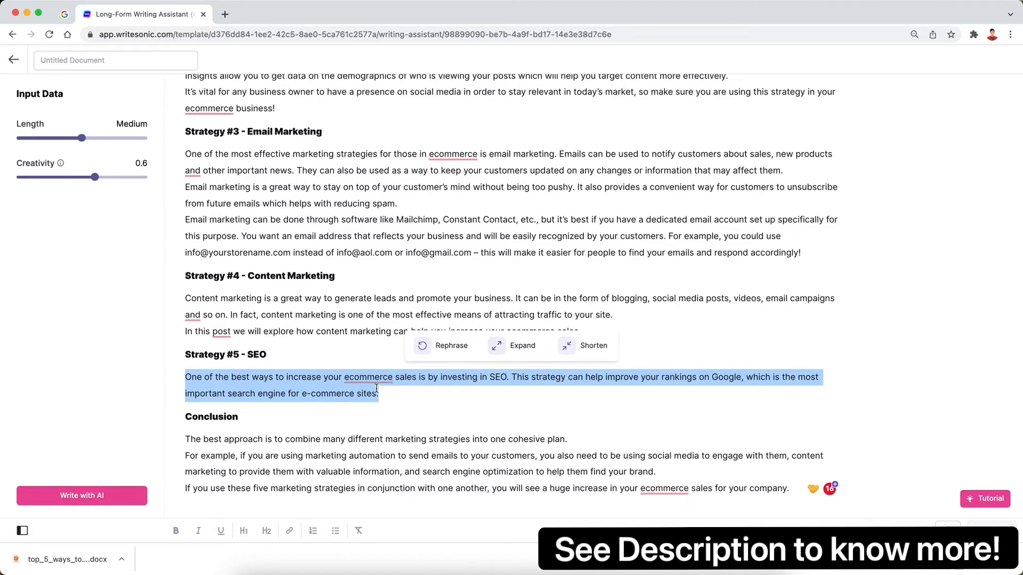
left_click(501, 346)
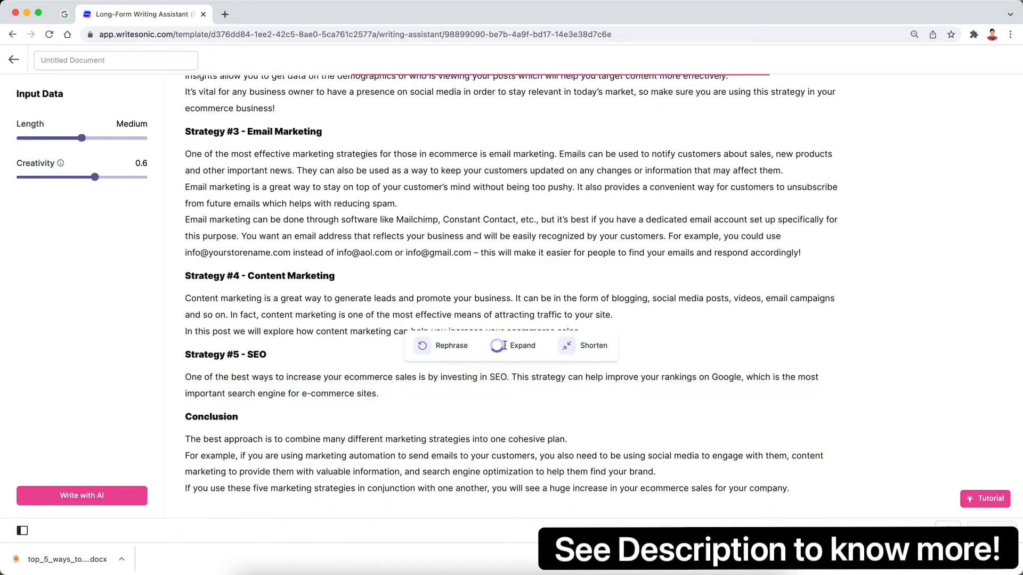
scroll(505, 346, "down", 2)
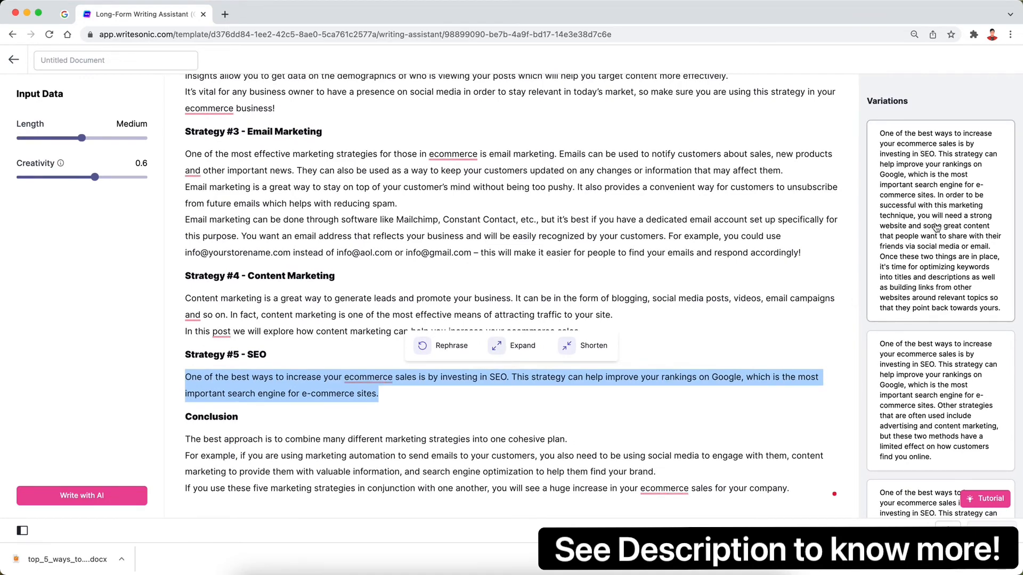
scroll(939, 310, "down", 10)
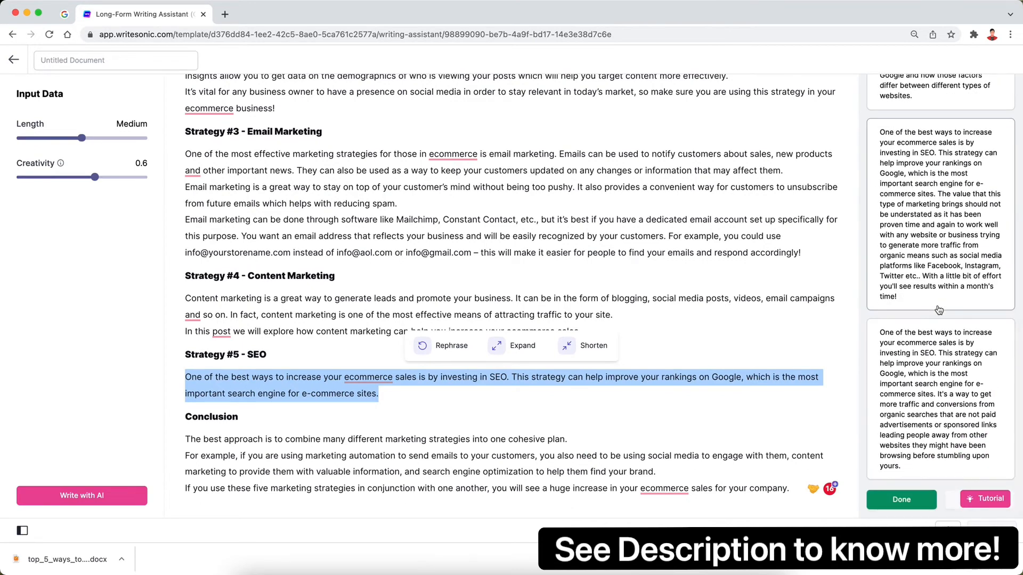
- Insert the variation ending "you'll see results within a month's time!" and move the "Conclusion" heading onto its own line
left_click(927, 236)
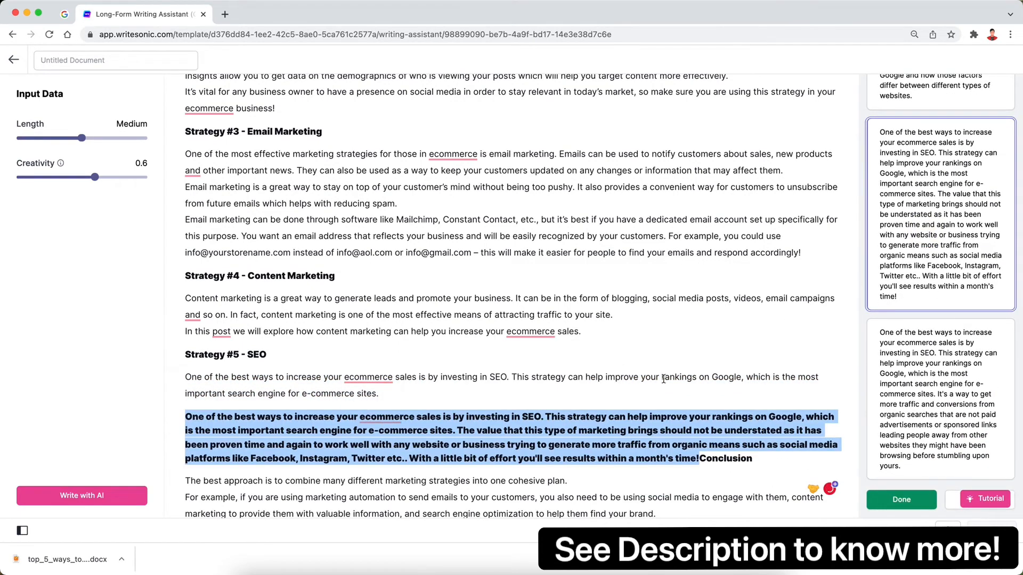
left_click(901, 500)
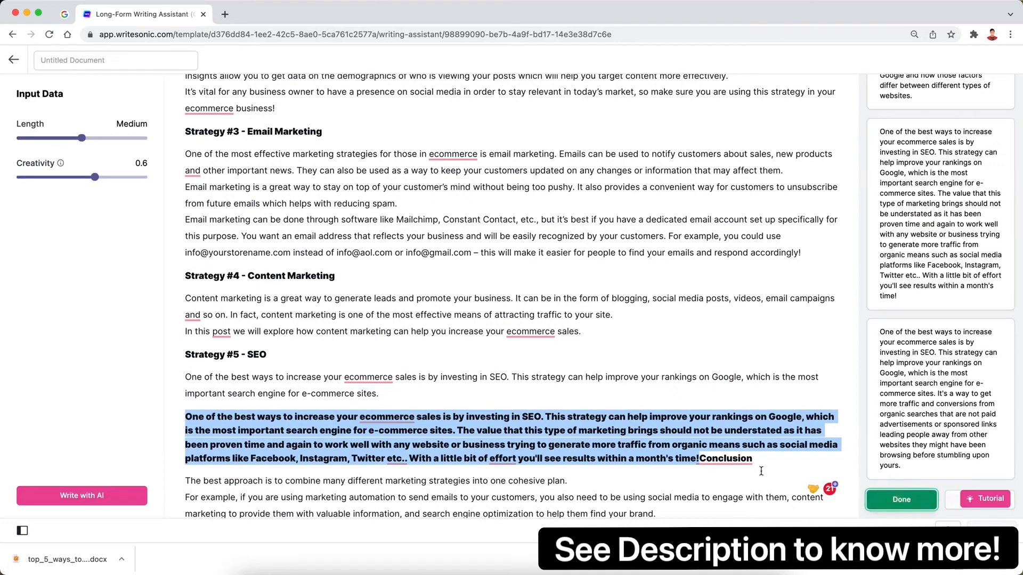
left_click(699, 460)
key("Return")
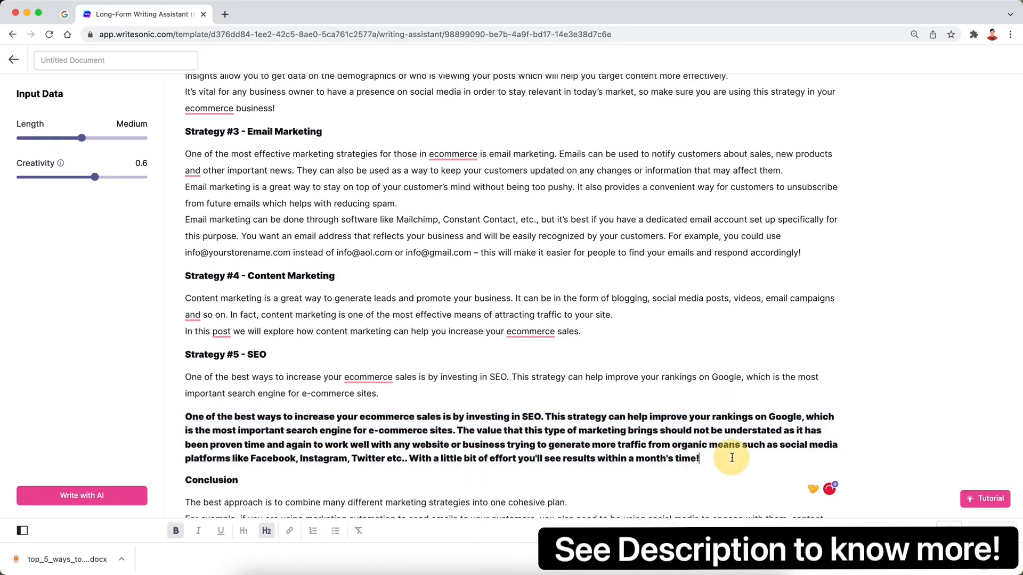
- Clear the bold heading formatting from the inserted expanded paragraph under "Strategy #5 - SEO" so it is plain body text
key("super+shift+Left")
key("shift+Up")
key("shift+Up")
key("shift+Up")
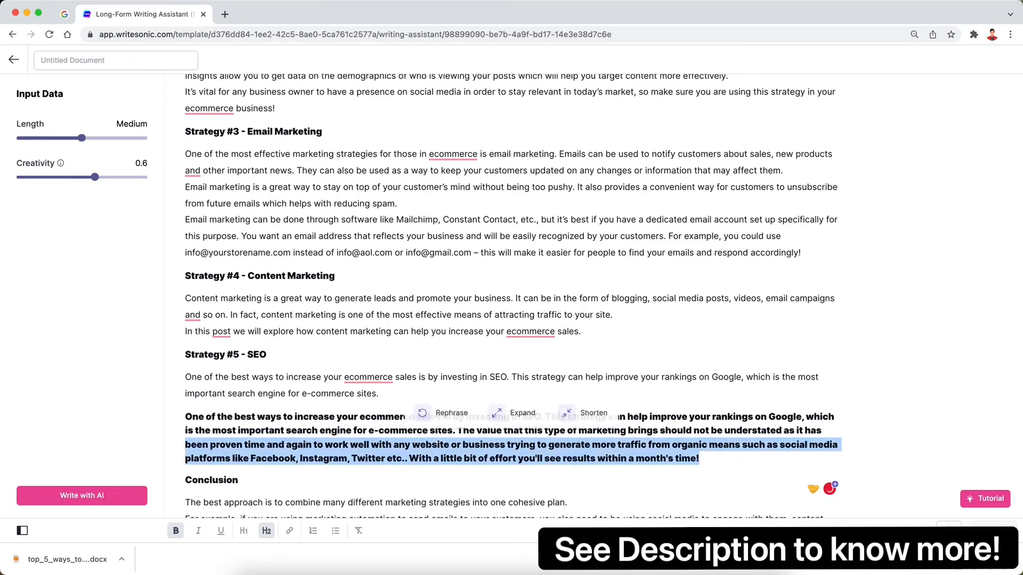
left_click(359, 531)
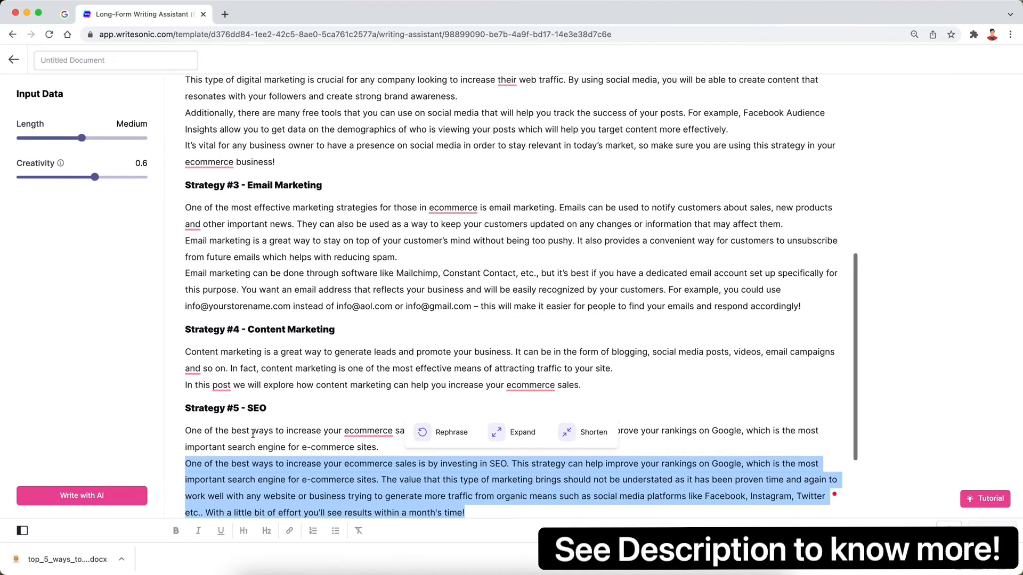
- Delete the original two-line paragraph under "Strategy #5 - SEO", keeping only the expanded version
scroll(253, 433, "down", 2)
left_click(241, 415)
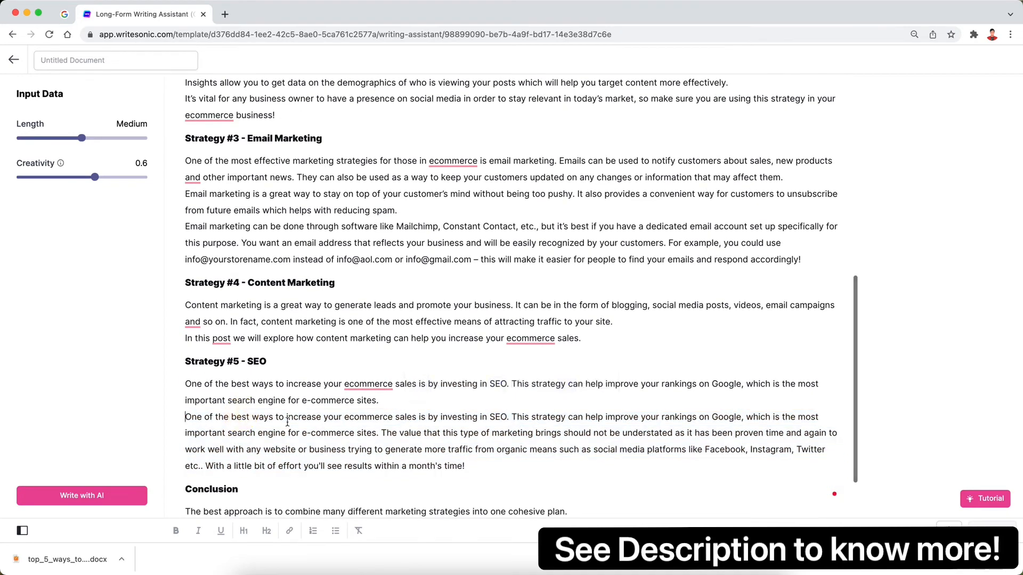
left_click_drag(185, 417, 185, 384)
key("BackSpace")
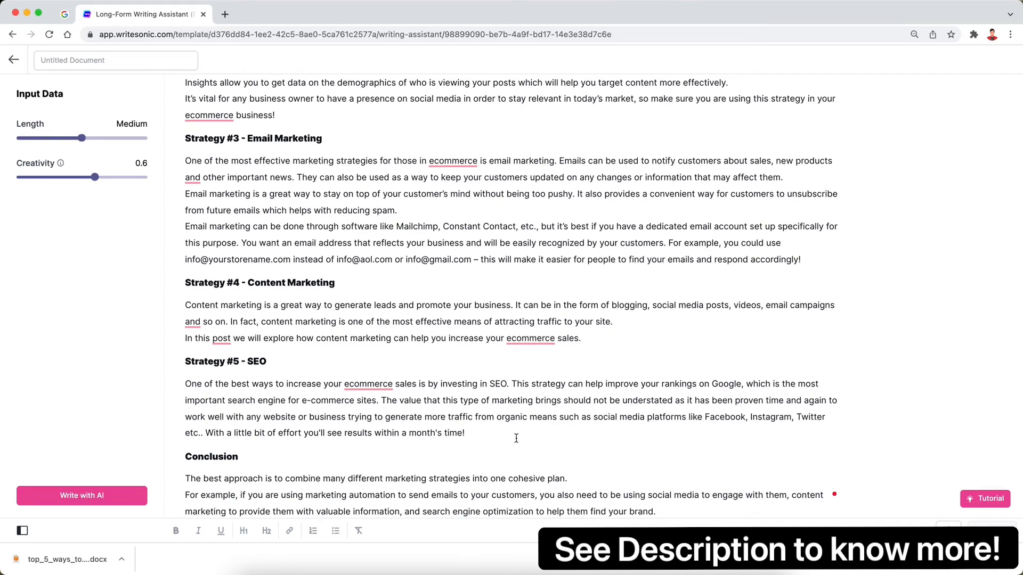
- Rephrase the first sentence under "Conclusion" and accept the variation ending "has a more sustainable growth model."
scroll(516, 438, "down", 2)
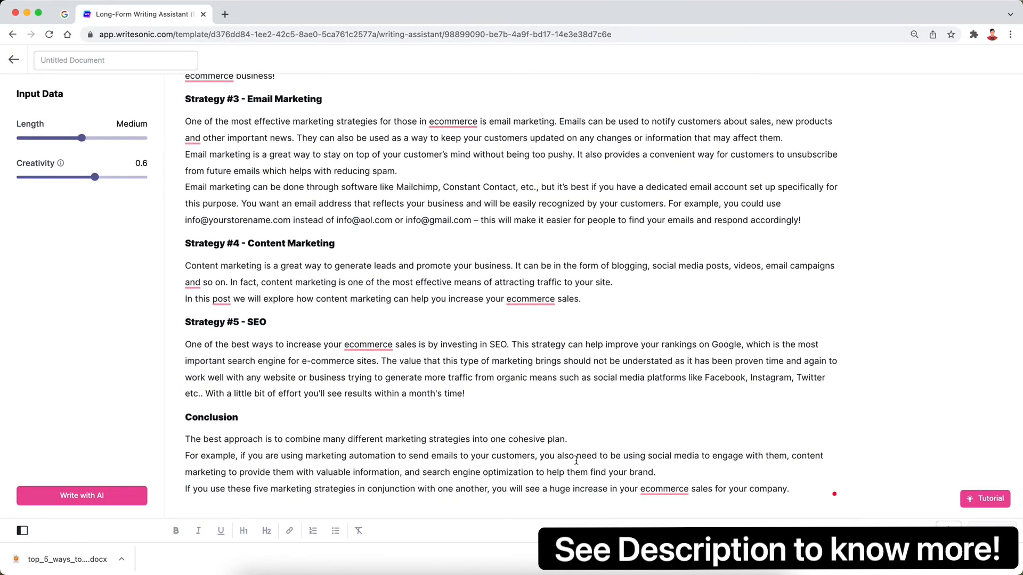
left_click(570, 439)
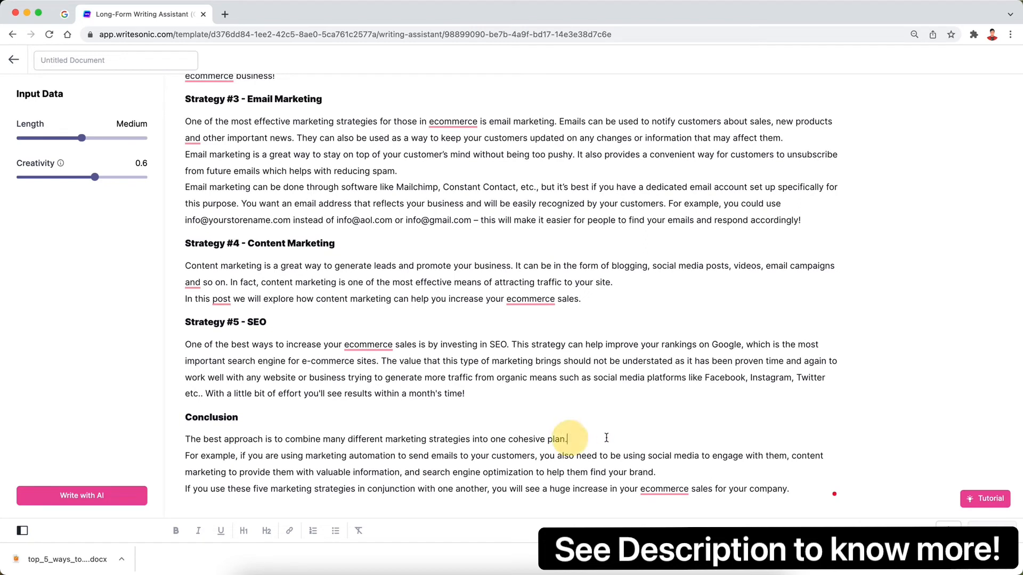
triple_click(611, 438)
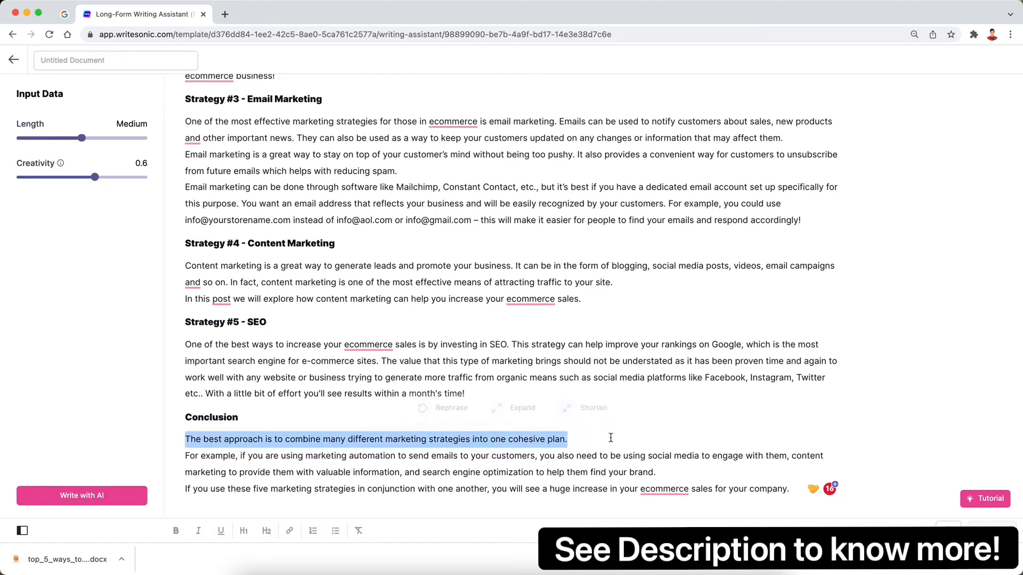
left_click(443, 410)
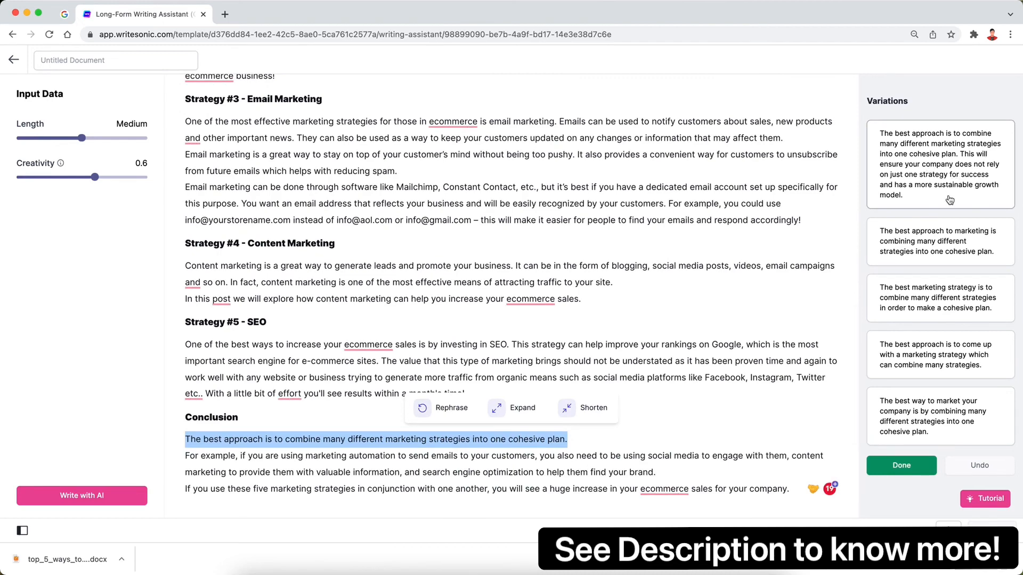
left_click(941, 156)
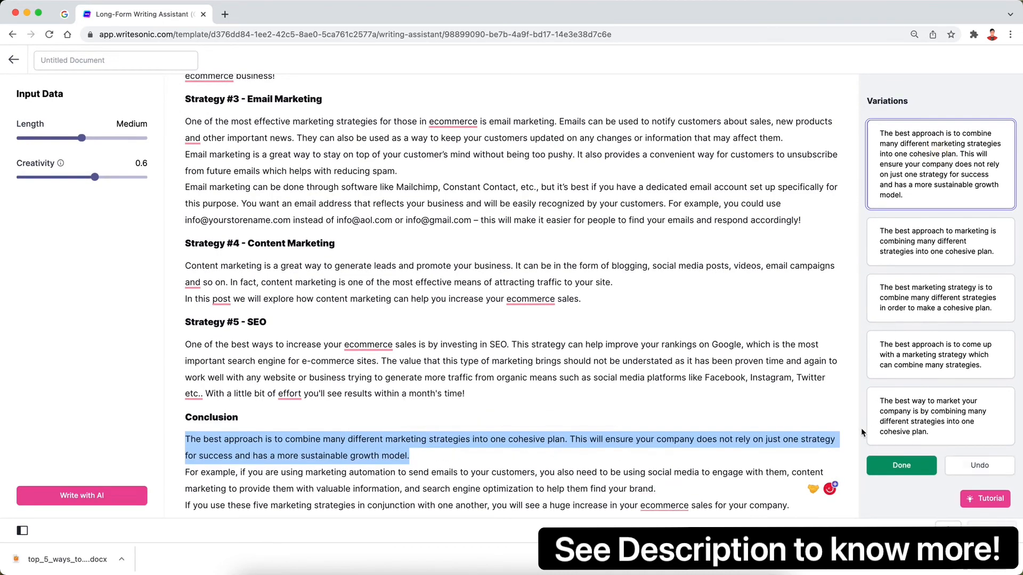
left_click(900, 466)
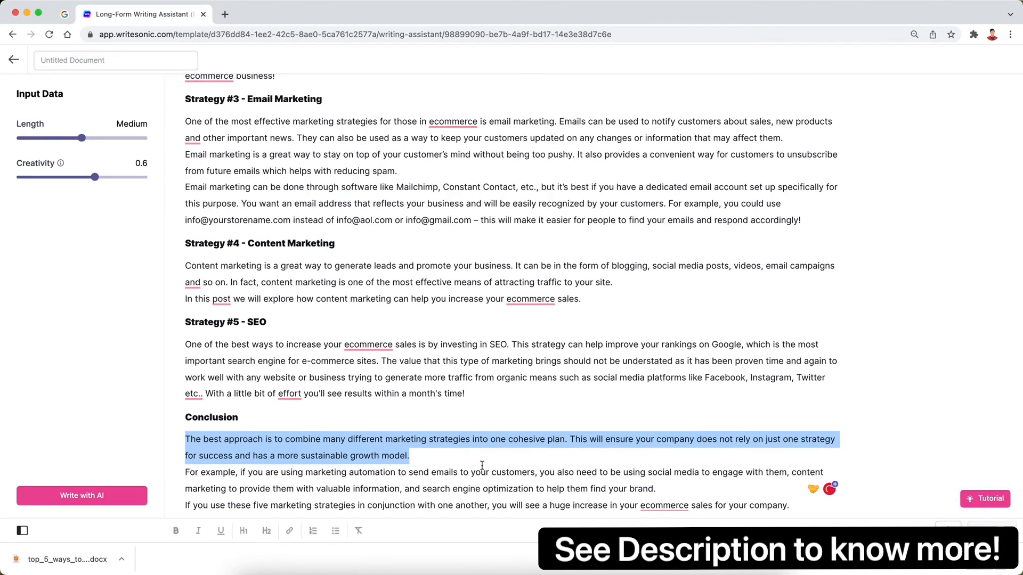
scroll(480, 464, "down", 1)
left_click(415, 446)
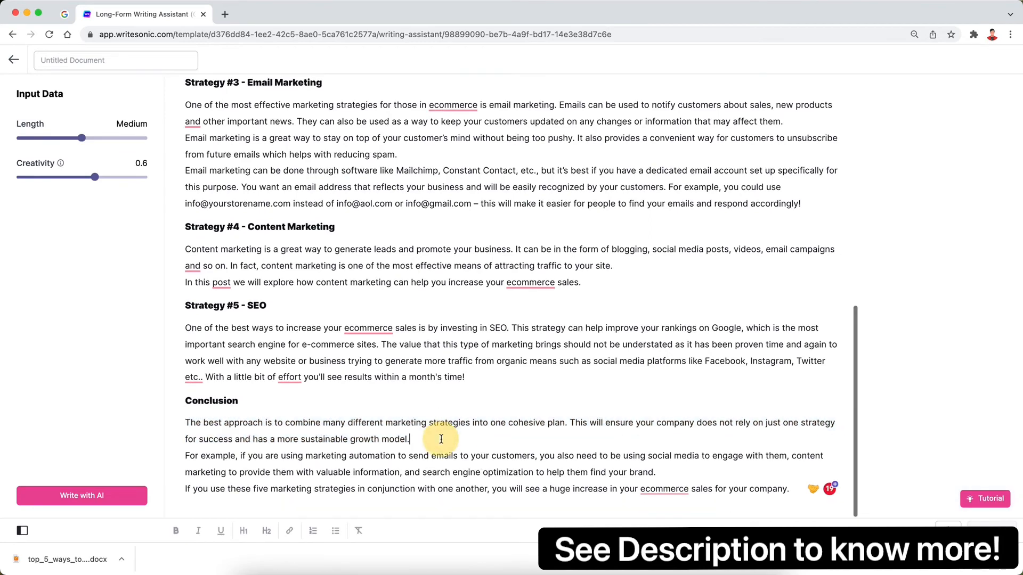
- Review the whole article from its title to the conclusion and export it as a DOCX file
scroll(441, 439, "up", 2)
scroll(441, 438, "up", 10)
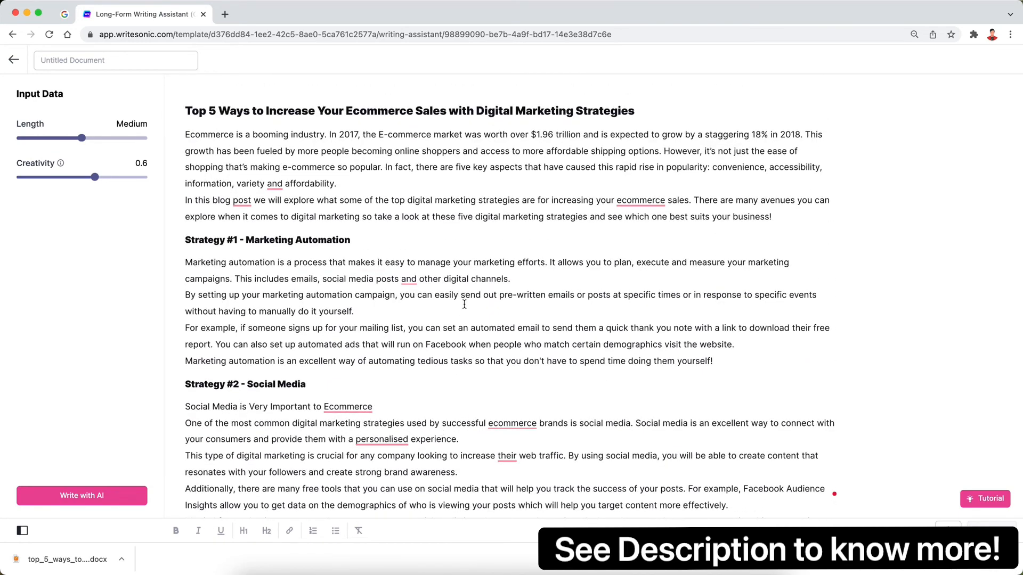
left_click(464, 304)
scroll(408, 249, "down", 3)
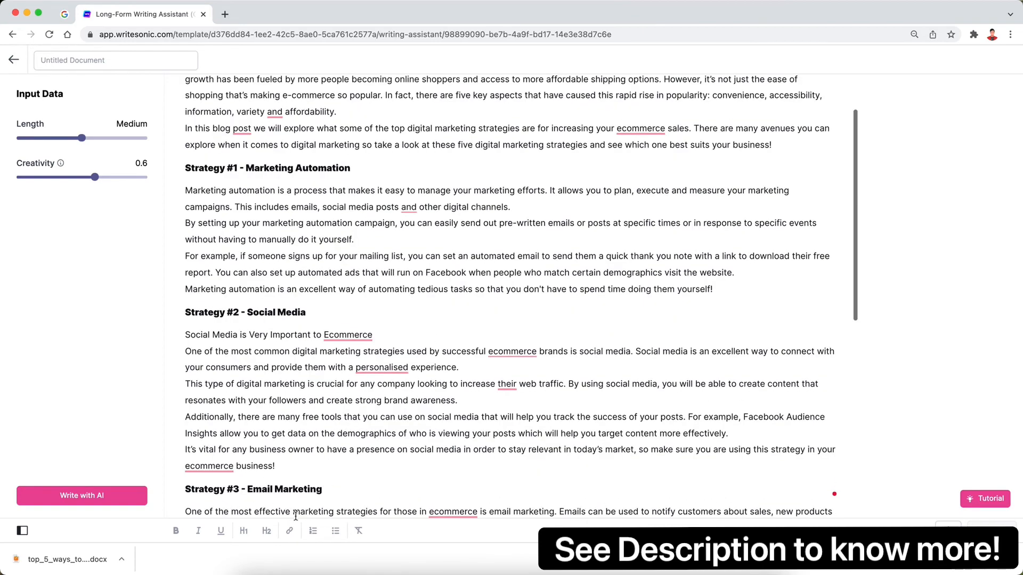
scroll(442, 334, "down", 8)
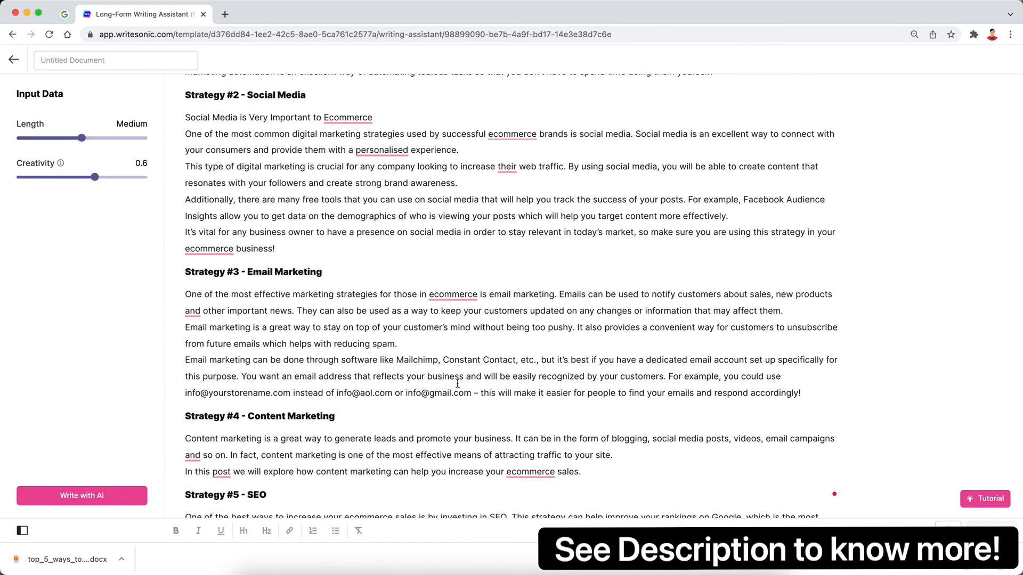
scroll(457, 383, "down", 7)
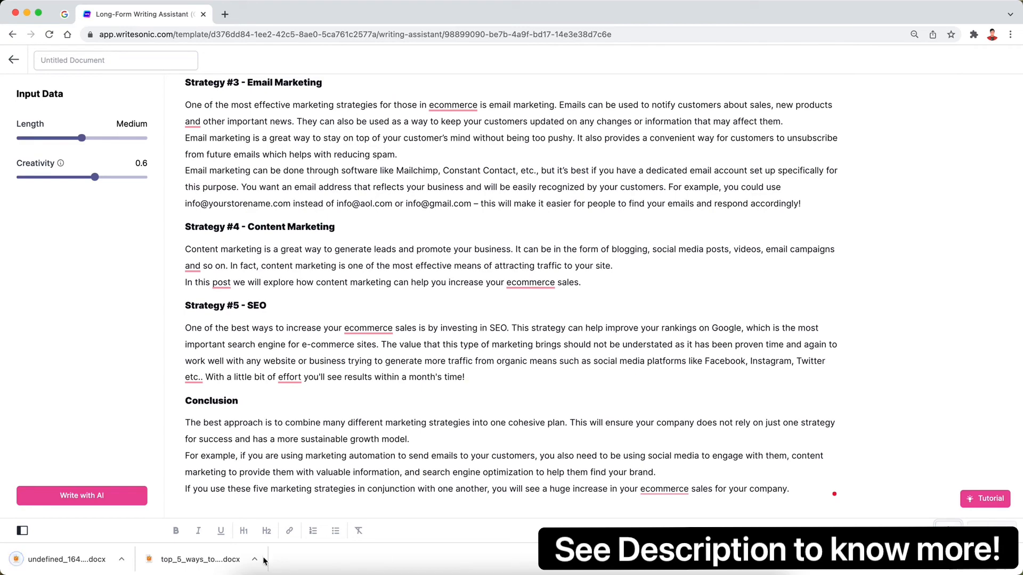
left_click(79, 566)
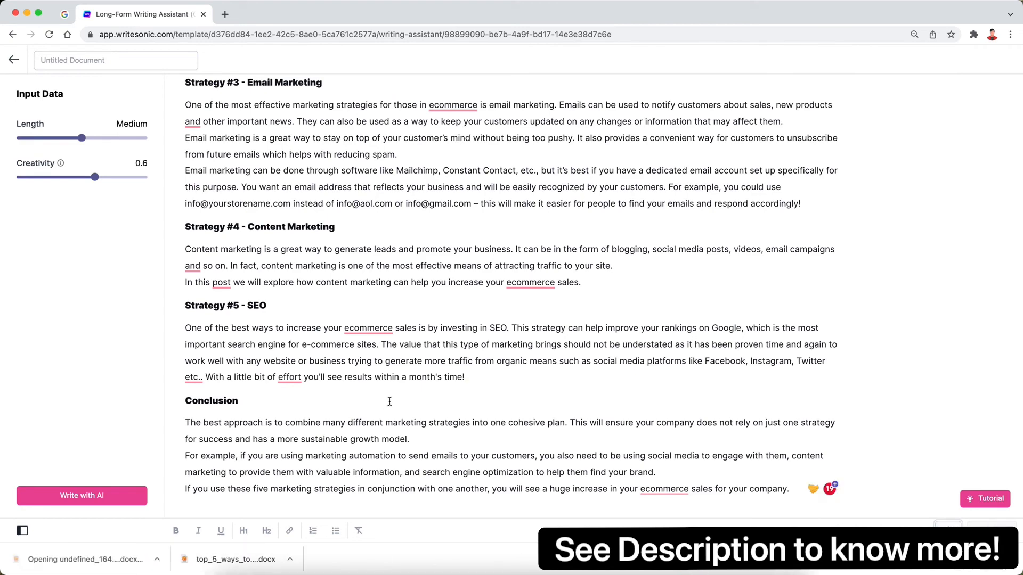
scroll(474, 314, "down", 10)
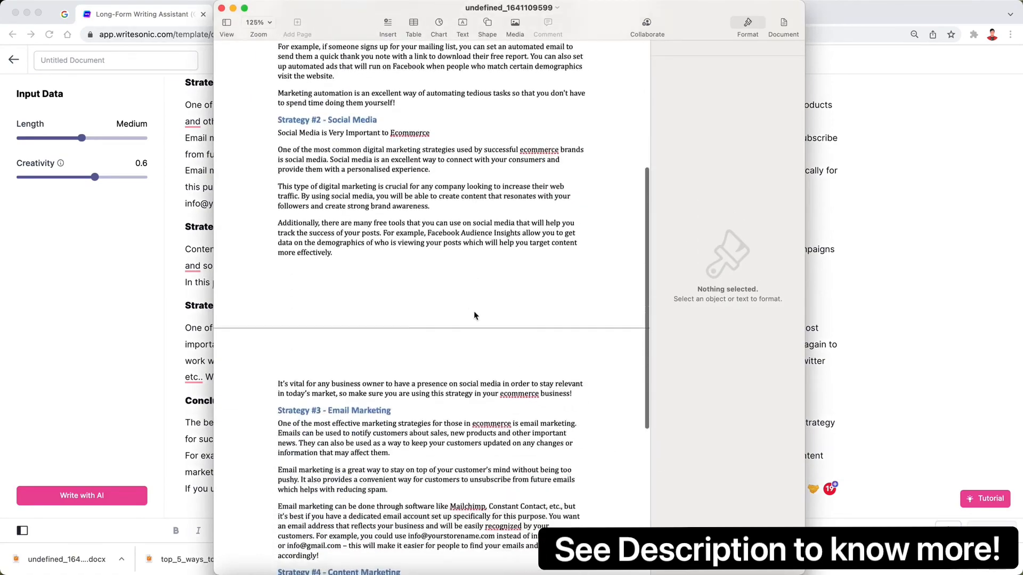
scroll(474, 316, "down", 5)
scroll(474, 312, "up", 15)
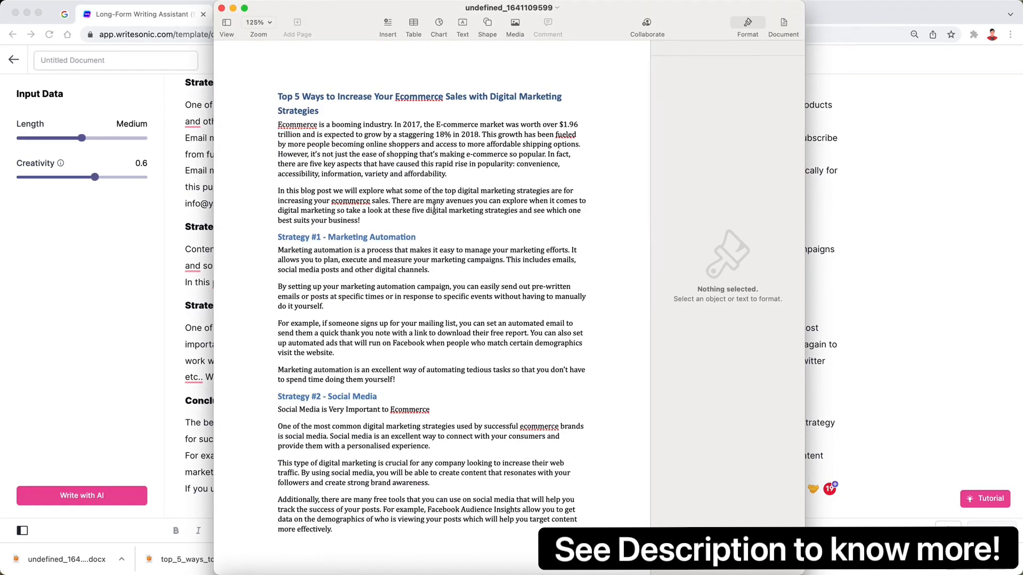
left_click(221, 8)
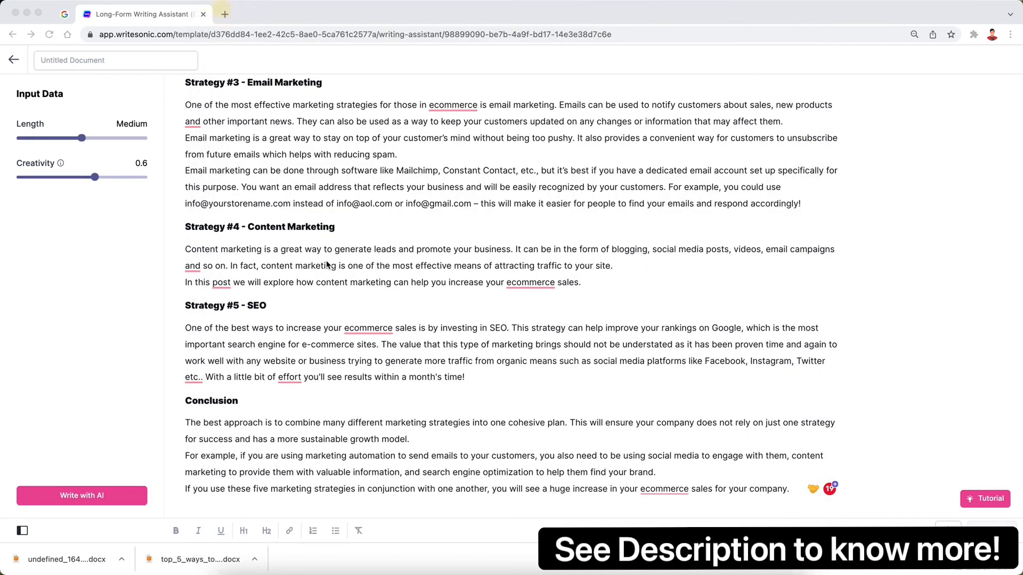
left_click(327, 265)
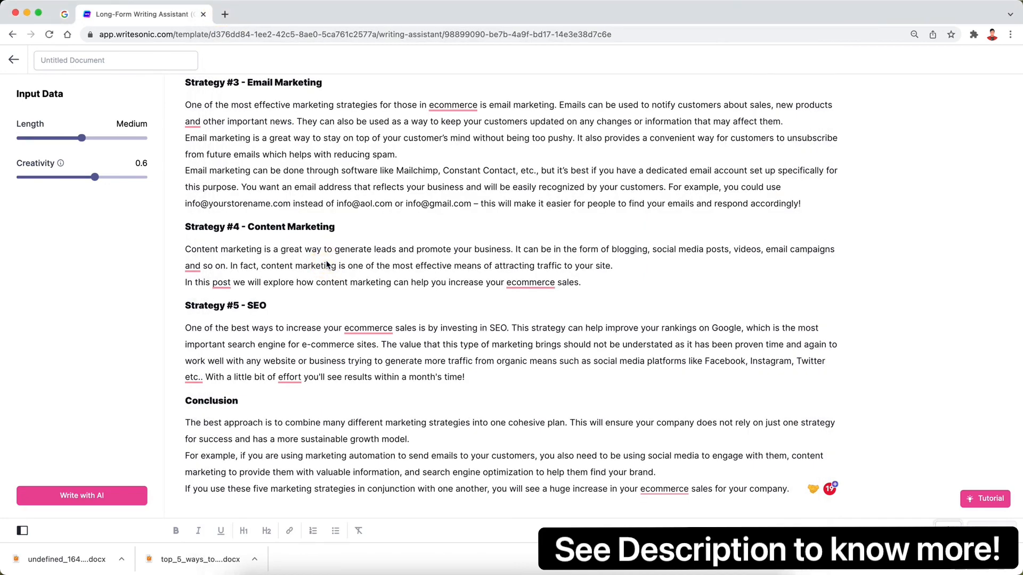